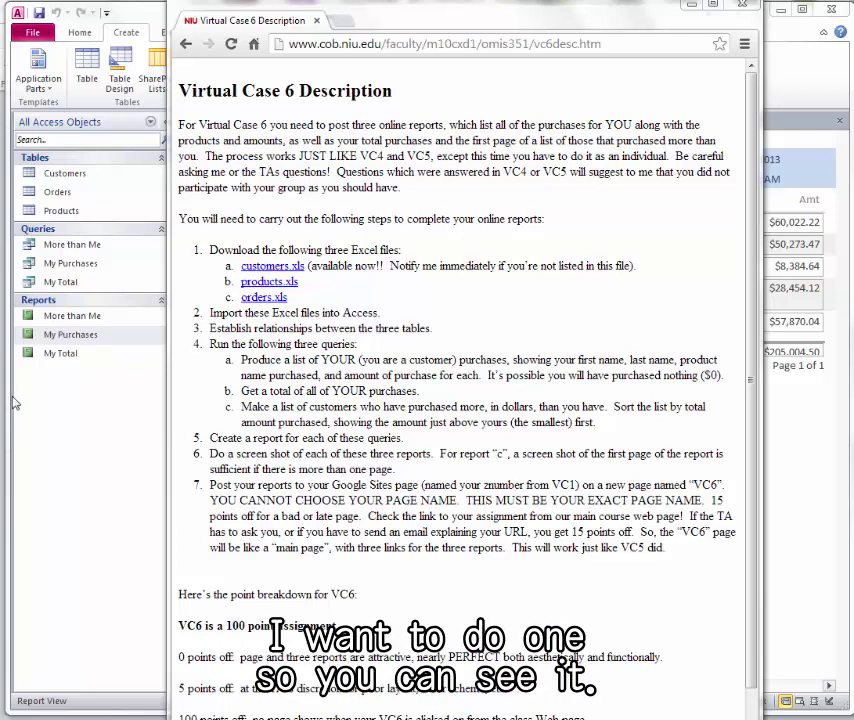
- Open the More than Me report in Access, then the My Total report
left_click(64, 410)
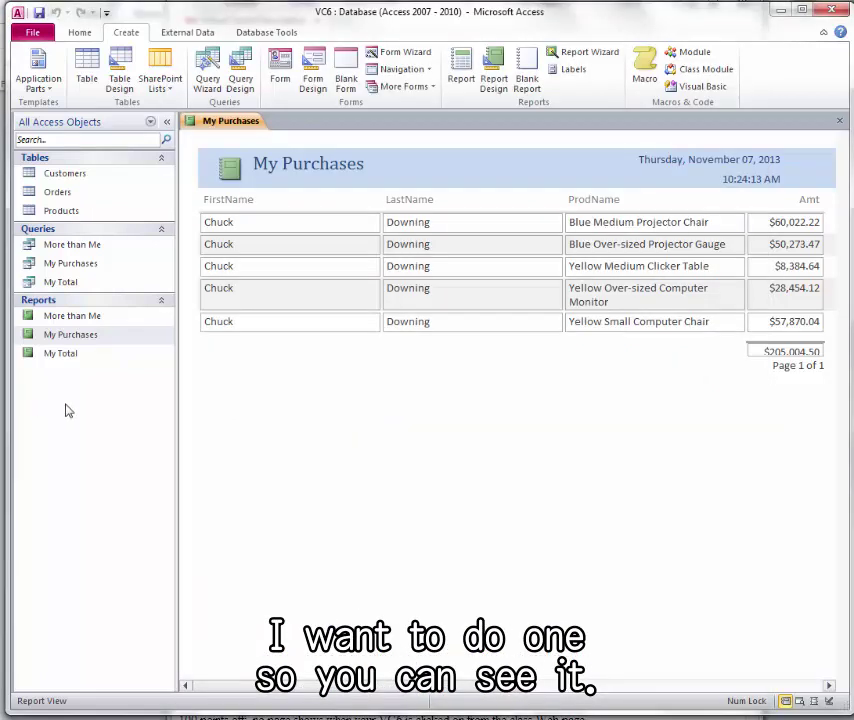
double_click(86, 317)
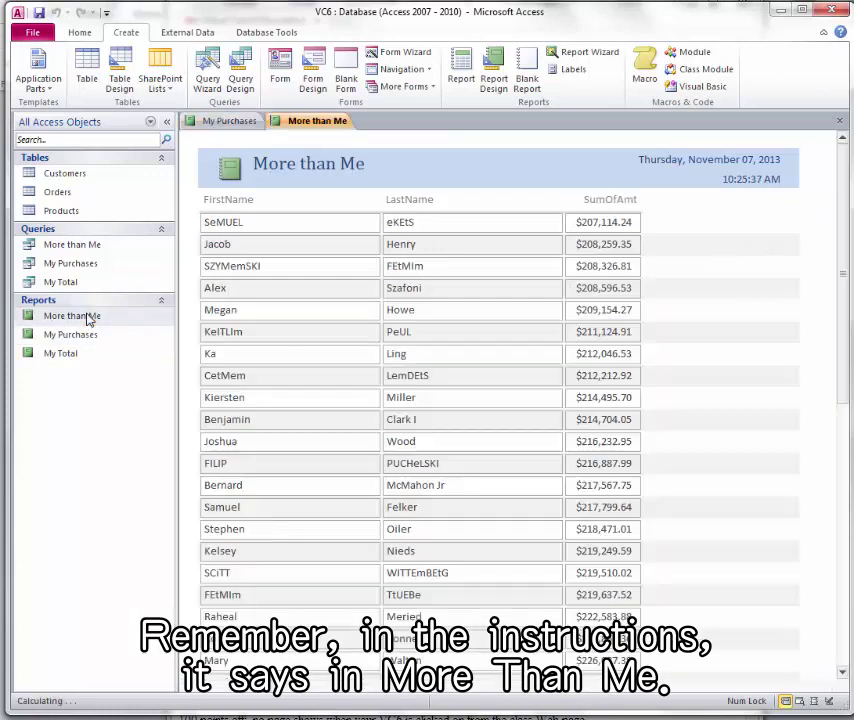
mouse_move(841, 213)
left_mouse_down()
mouse_move(843, 452)
mouse_move(833, 560)
mouse_move(845, 509)
mouse_move(843, 555)
mouse_move(843, 215)
left_mouse_up()
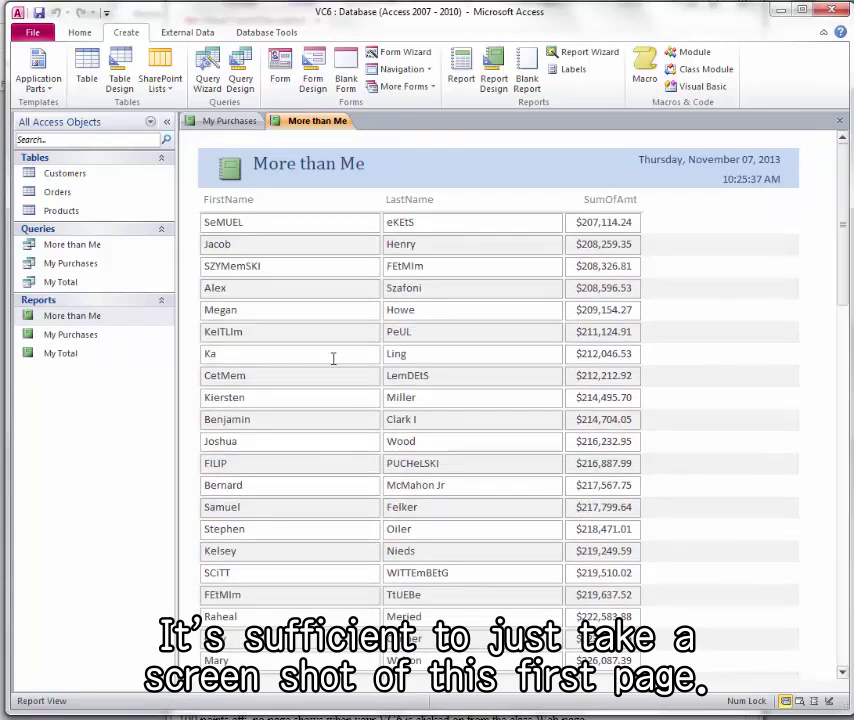
double_click(72, 355)
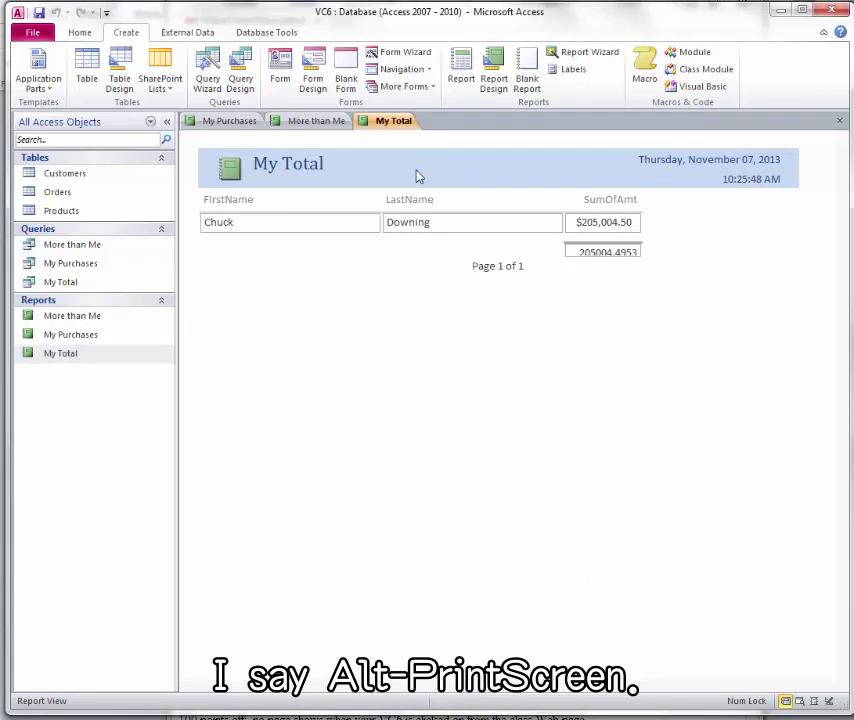
- Paste the captured My Total report screenshot into the Paint canvas
key("alt+Tab")
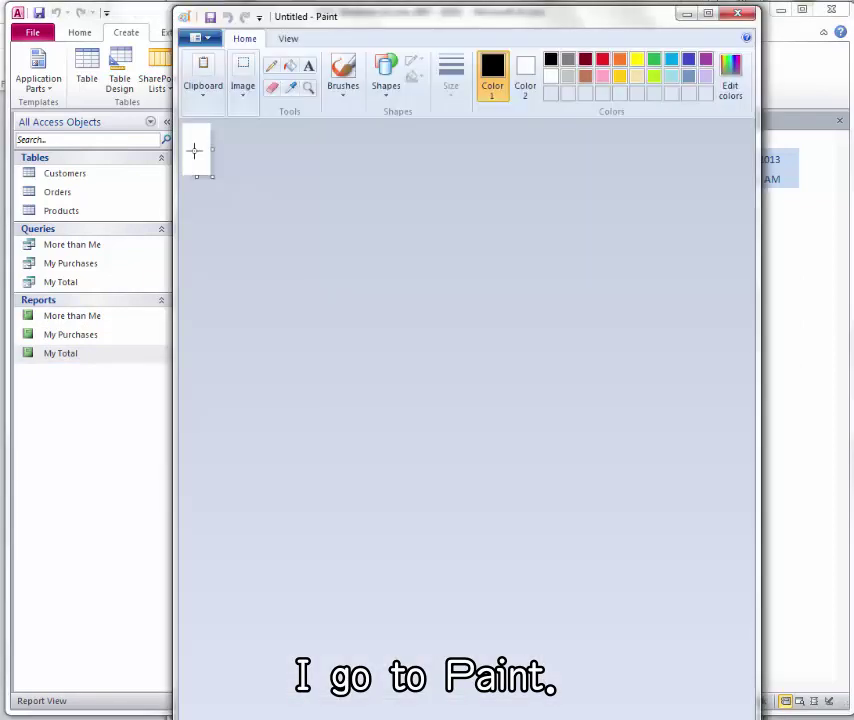
left_click(203, 88)
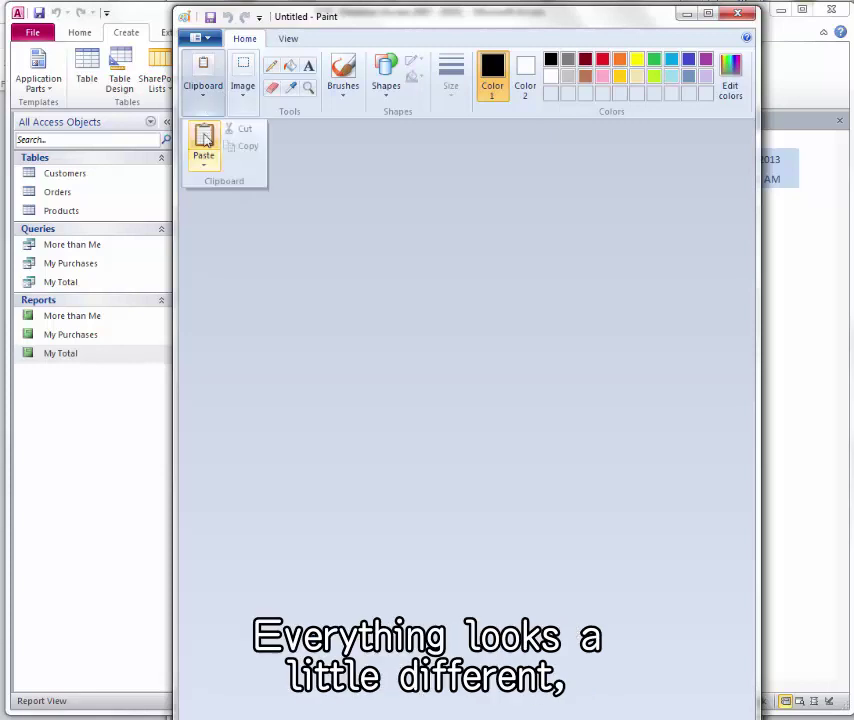
left_click(204, 140)
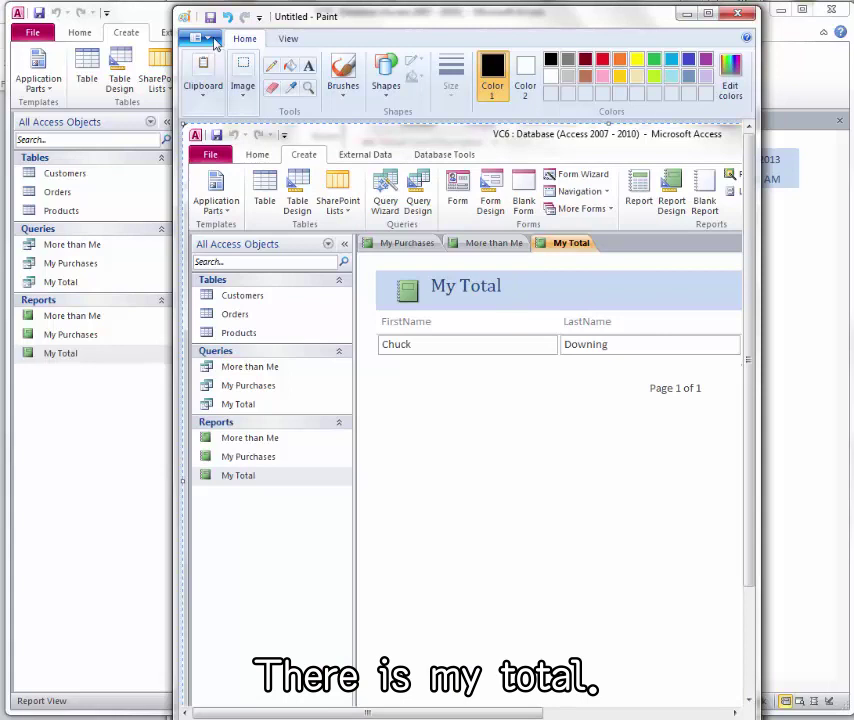
- Save the image as a JPEG named My Total in the OMIS 351 Fall 13 folder
left_click(200, 37)
left_click(226, 168)
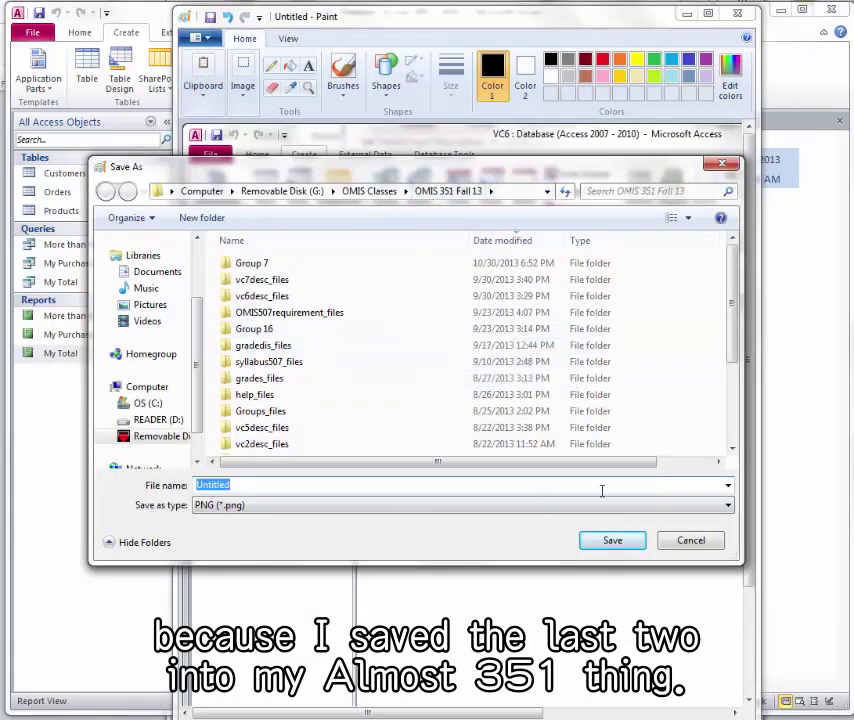
left_click(729, 508)
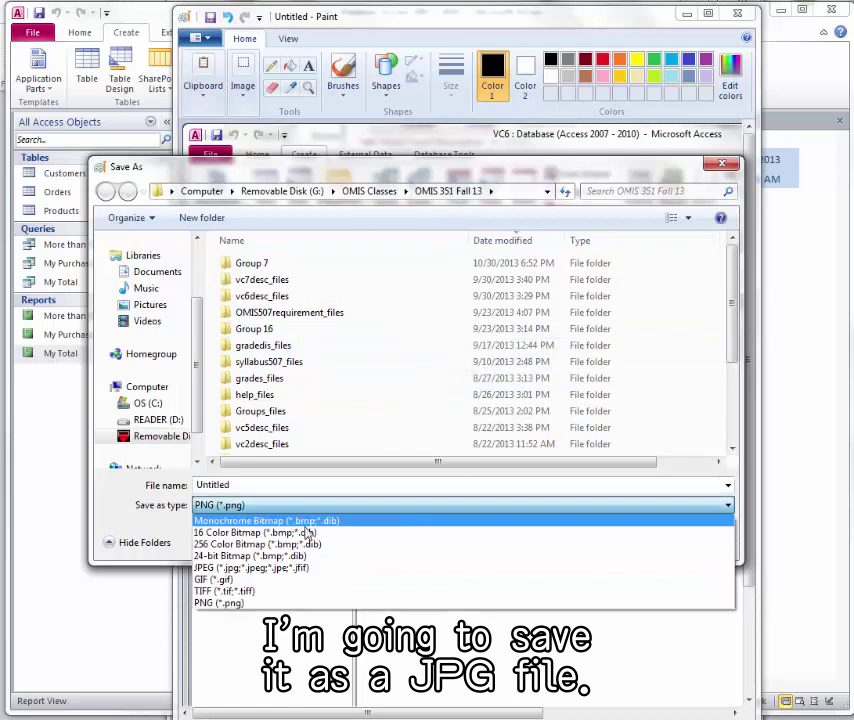
left_click(256, 568)
double_click(252, 486)
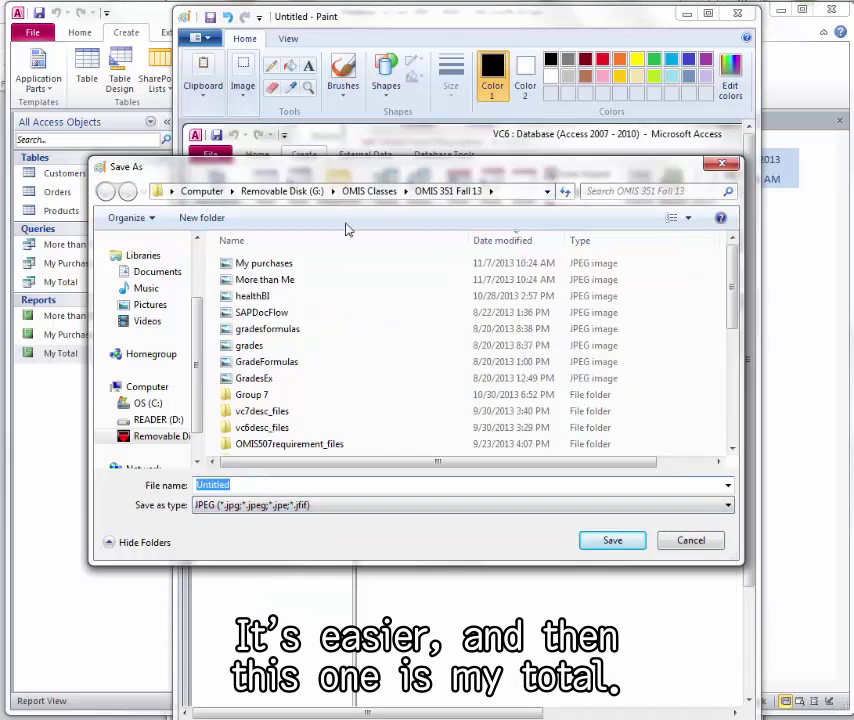
mouse_move(390, 183)
left_mouse_down()
mouse_move(347, 376)
mouse_move(386, 223)
mouse_move(381, 187)
left_mouse_up()
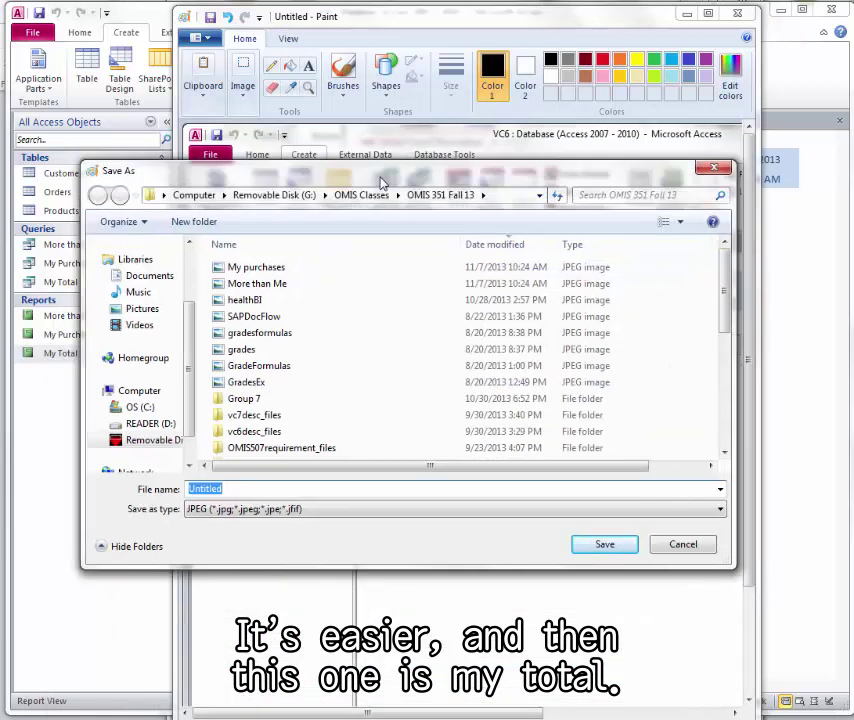
type("My Total")
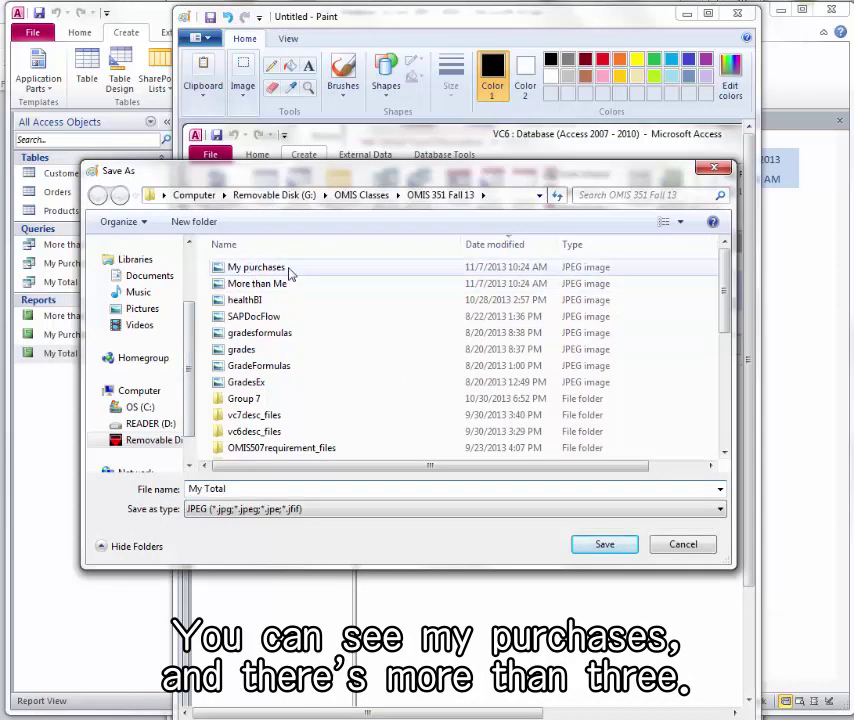
left_click(603, 544)
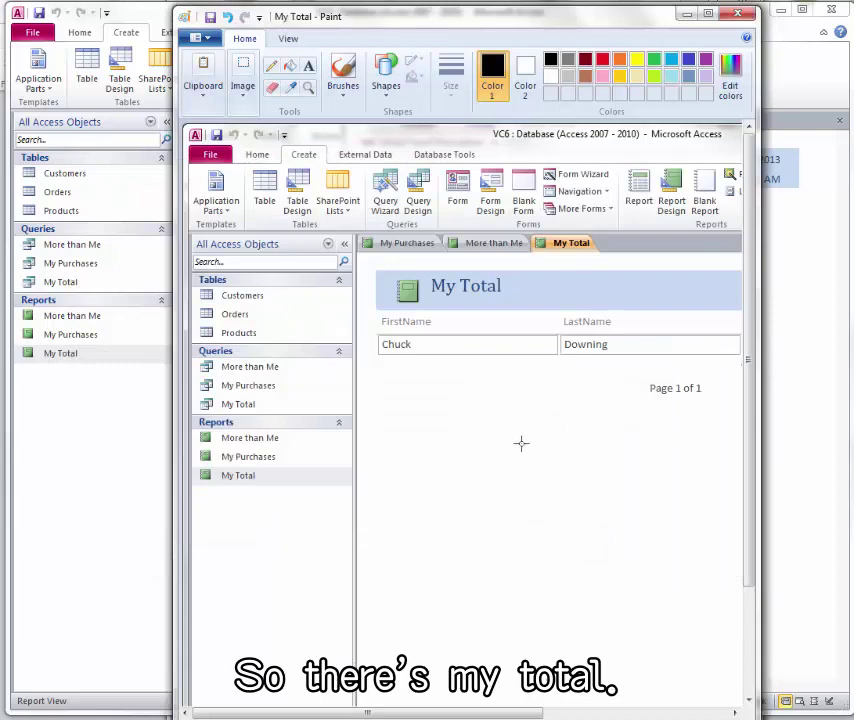
- Close Paint, the My Total, More than Me and My Purchases reports, and Access
left_click(738, 13)
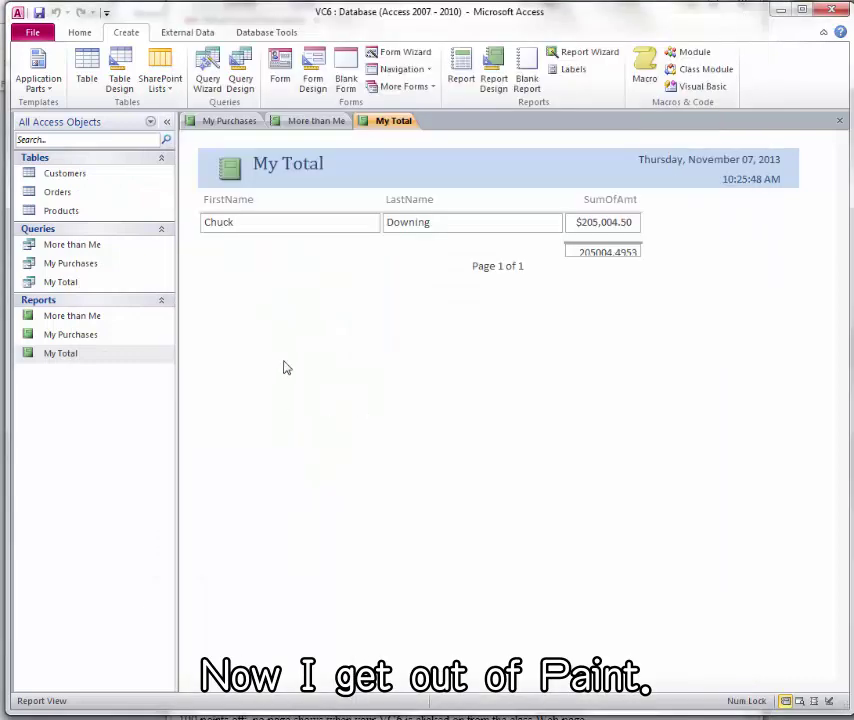
left_click(839, 121)
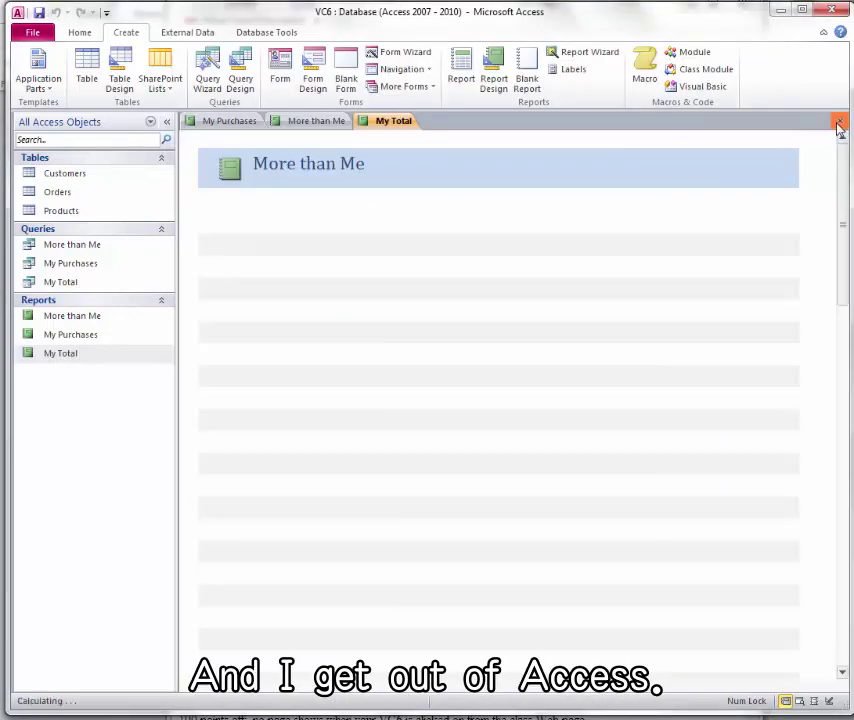
left_click(839, 121)
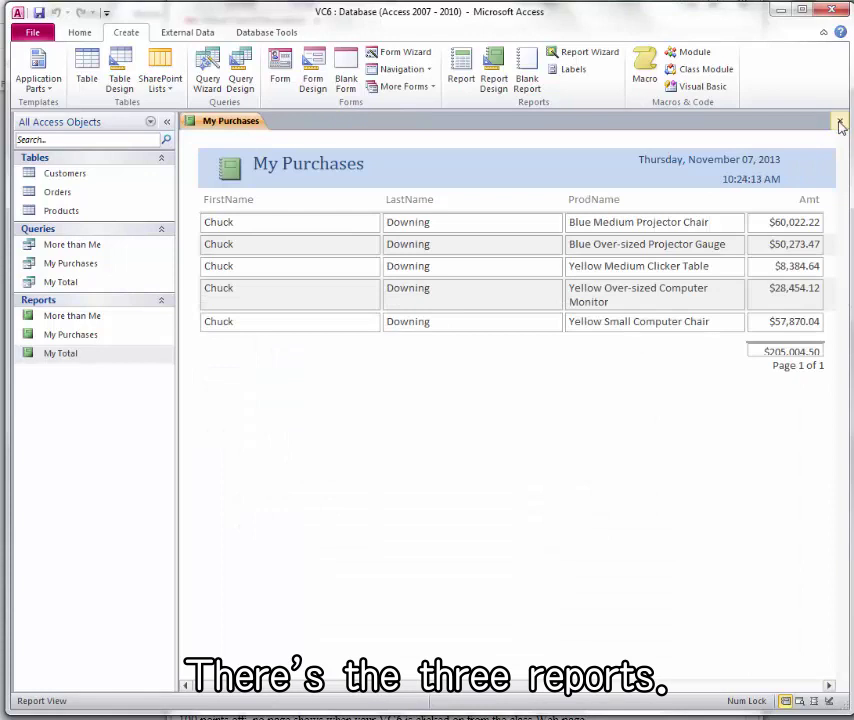
left_click(839, 121)
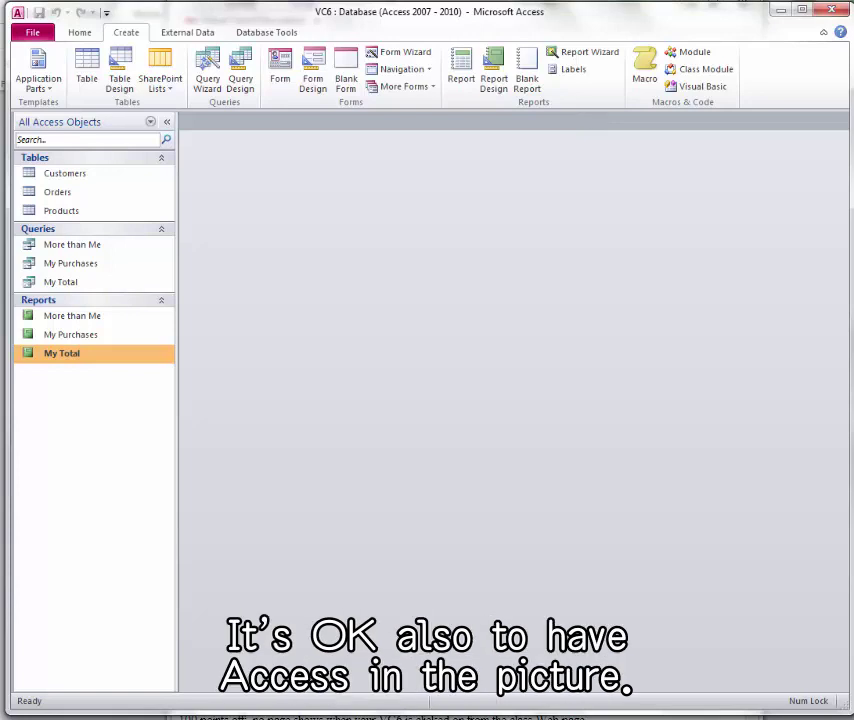
left_click(831, 10)
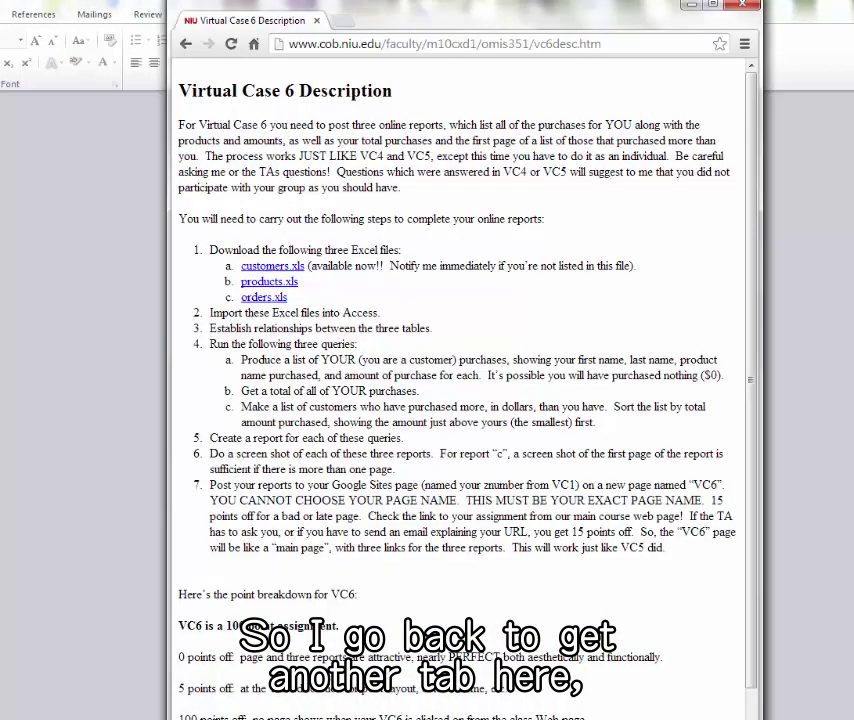
- Open a new browser tab and go to the student webmail site via 'web'
left_click(345, 22)
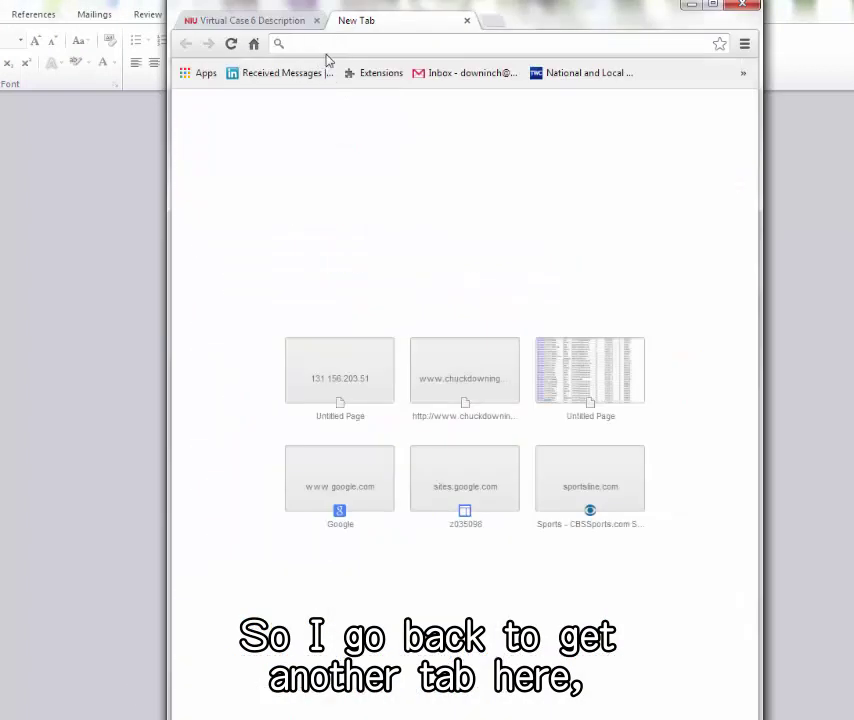
type("webmail.students.niu.edu")
key("Return")
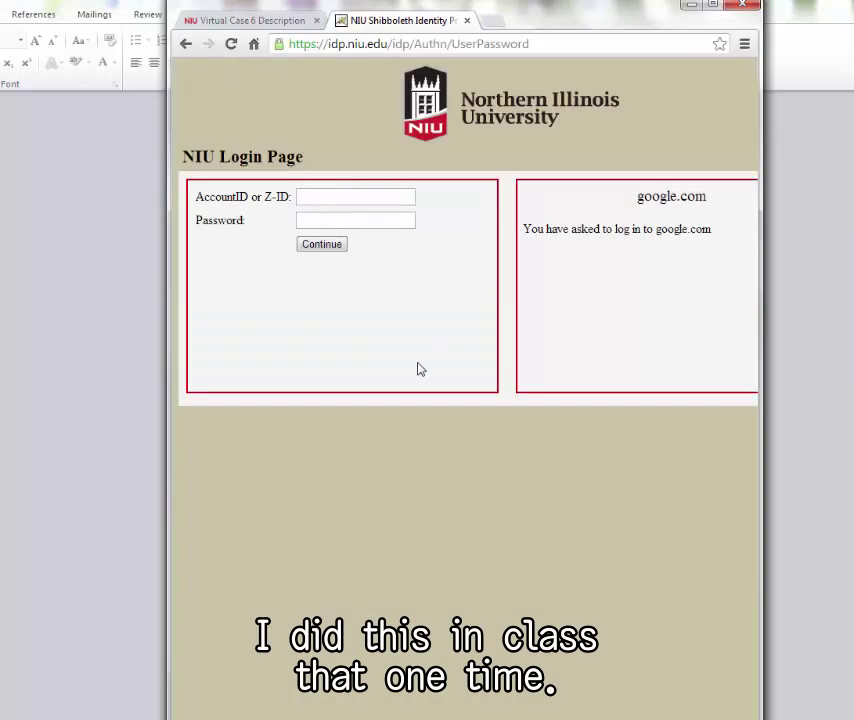
- Sign in on the NIU Login Page with the student account ID and password
left_click(339, 202)
type("z03")
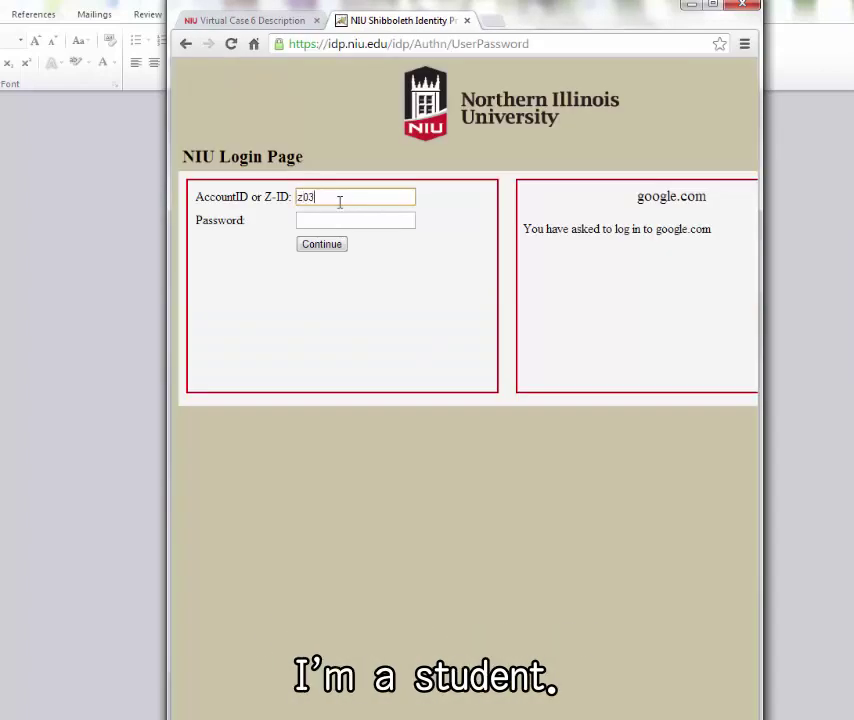
type("5098")
key("Tab")
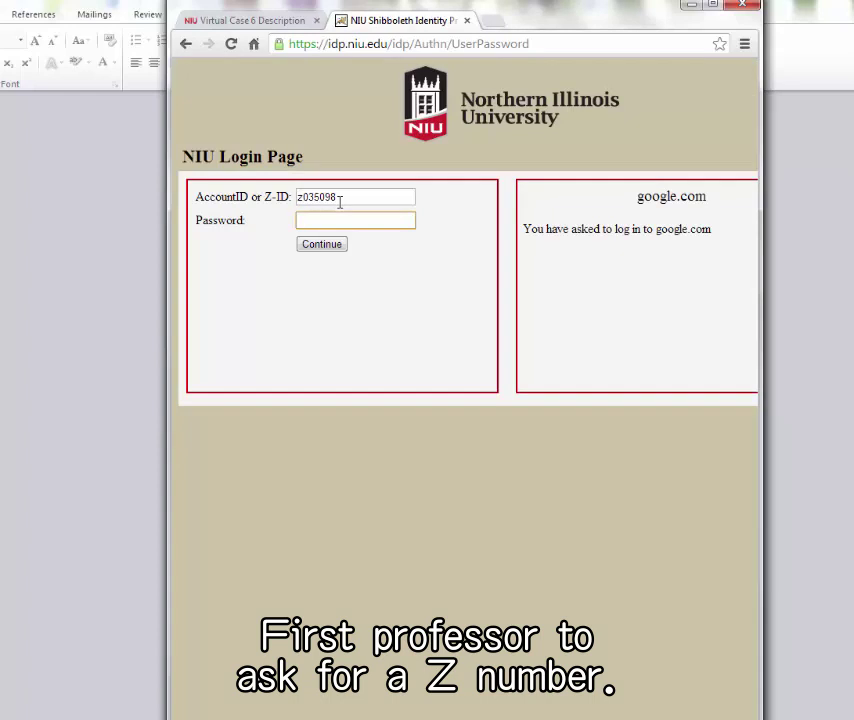
type("•••••")
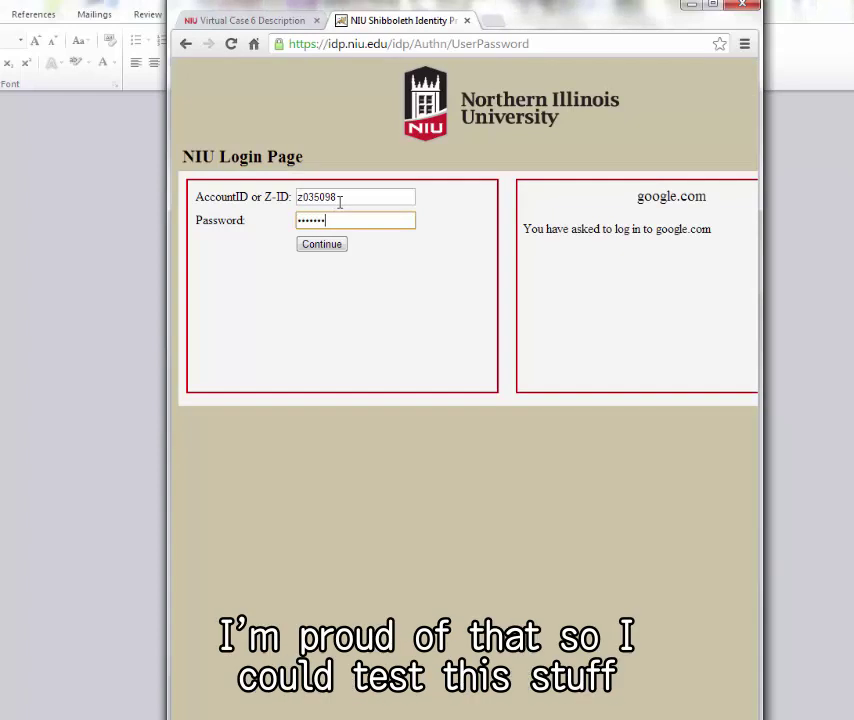
left_click(318, 246)
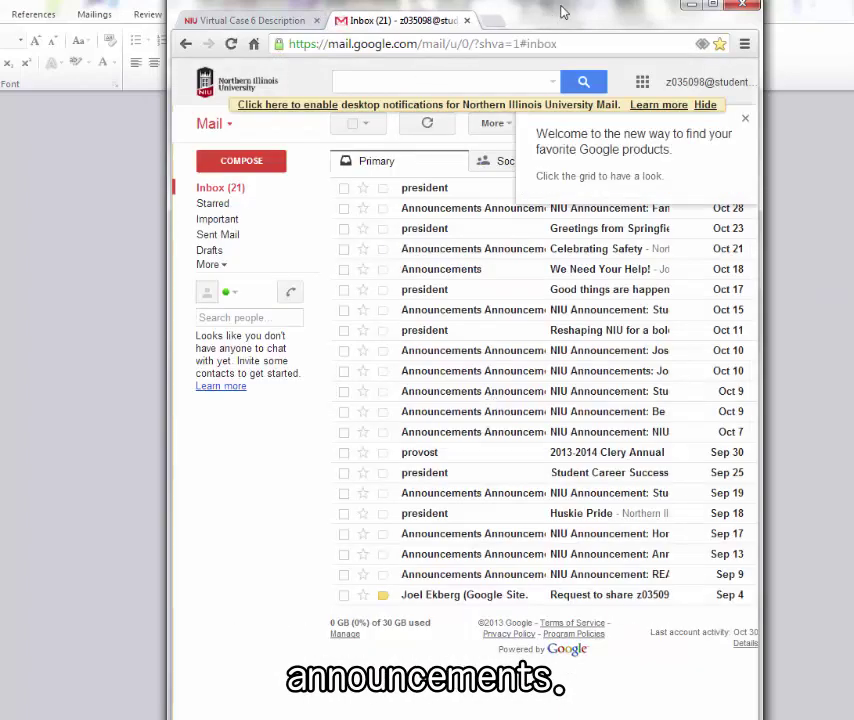
- Replace the webmail address with sites.google.com and load it without the autocomplete suggestion
left_click_drag(562, 13, 515, 16)
left_click(533, 47)
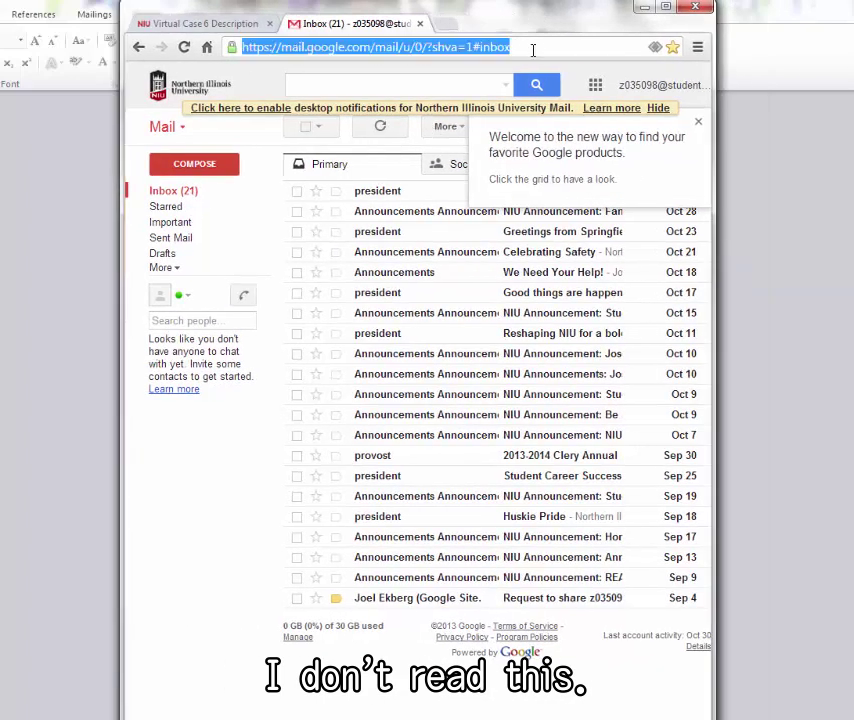
type("site")
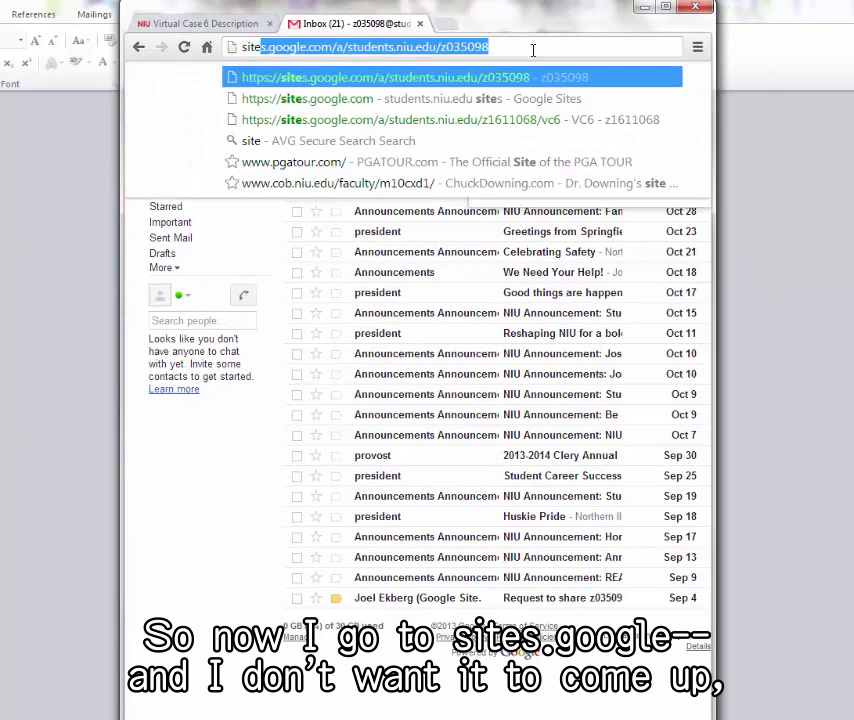
type("s.google.co")
key("BackSpace")
key("BackSpace")
type("go")
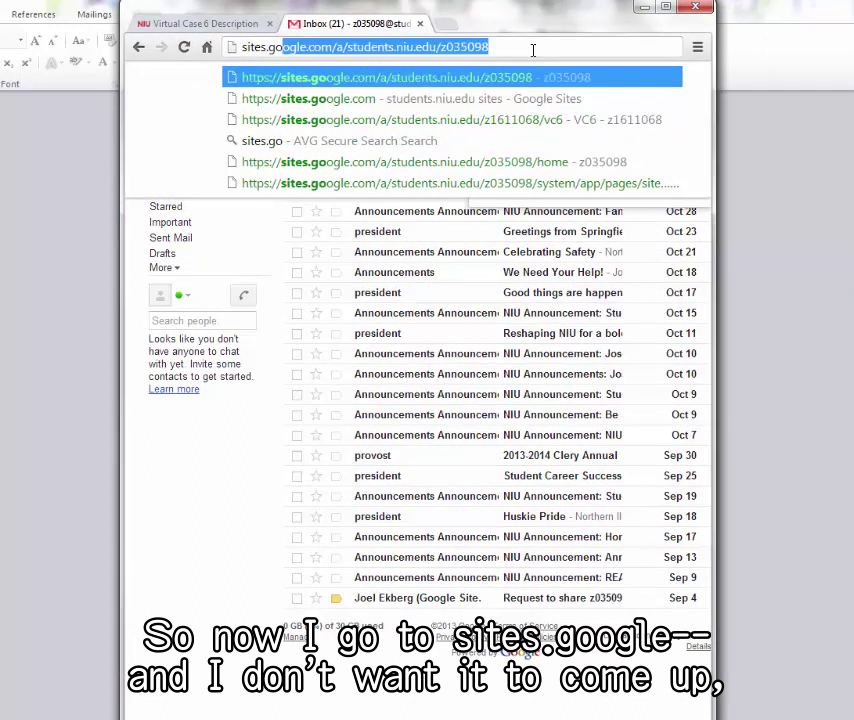
type("og")
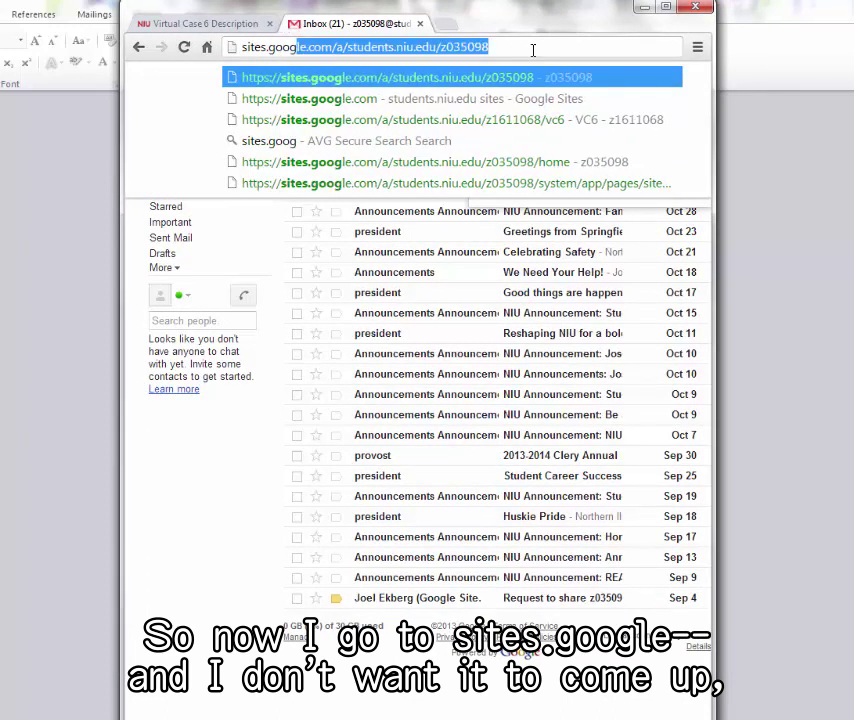
type("le.com")
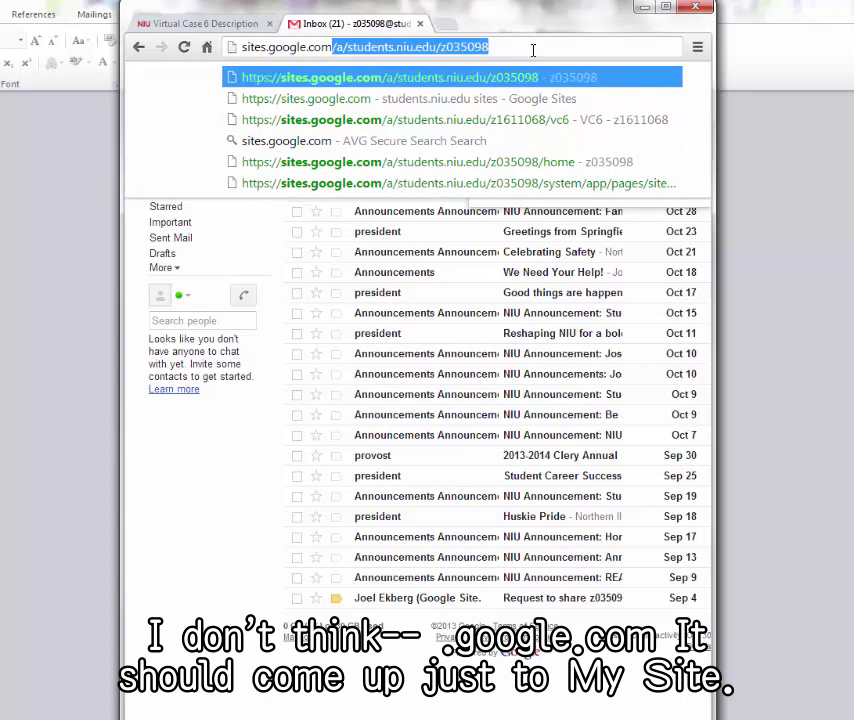
key("Delete")
key("Return")
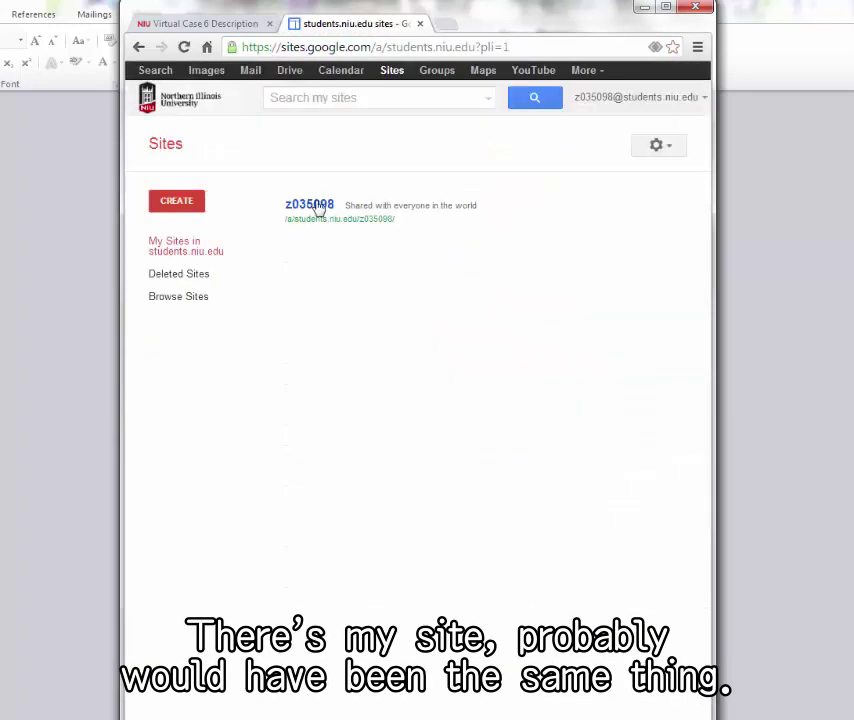
- Open the student's own site and start a new page named VC6
left_click(316, 204)
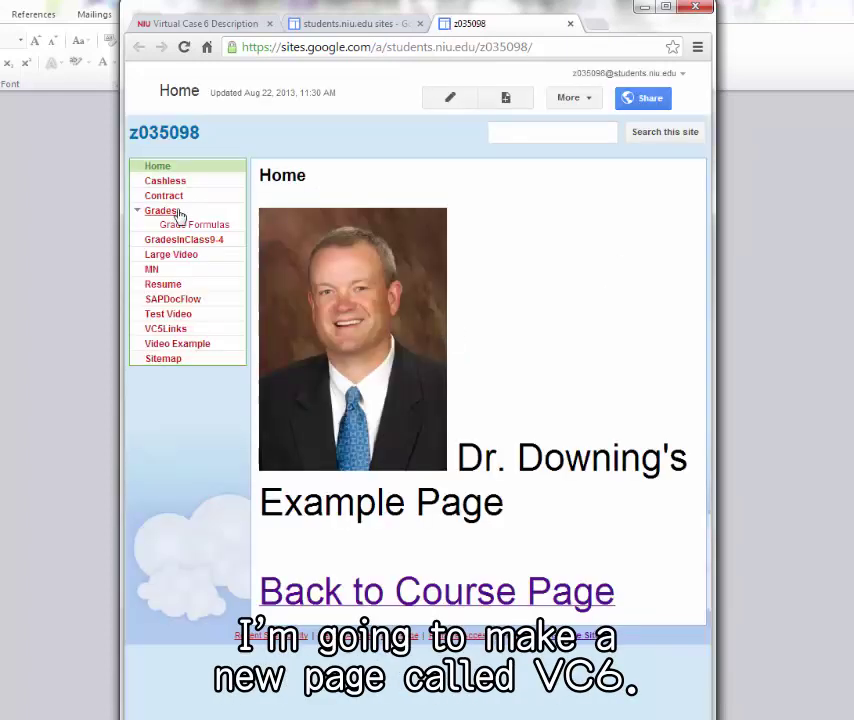
left_click(507, 98)
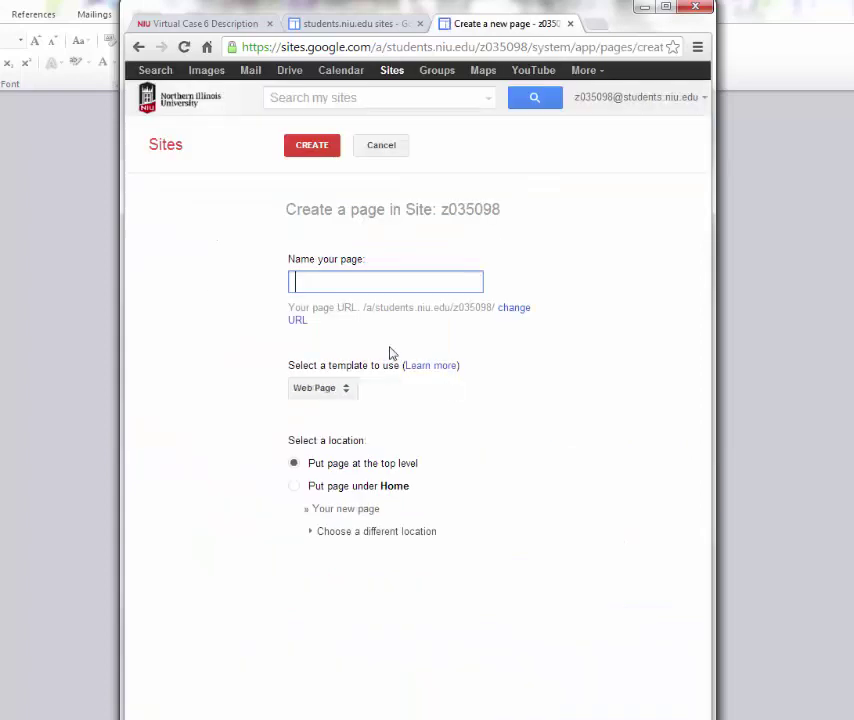
type("VC6")
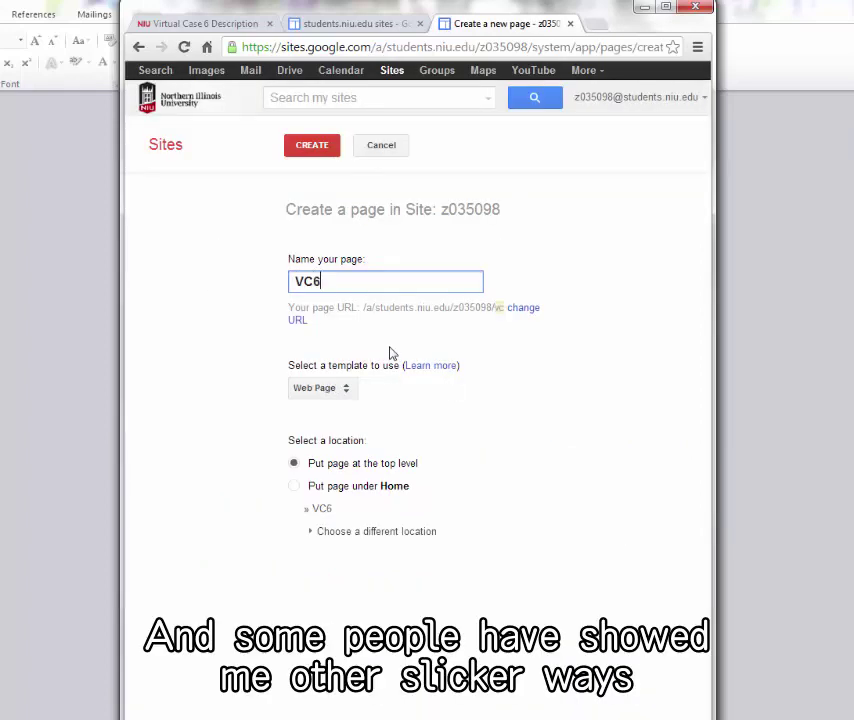
- Create the VC6 page and save it blank
left_click(314, 150)
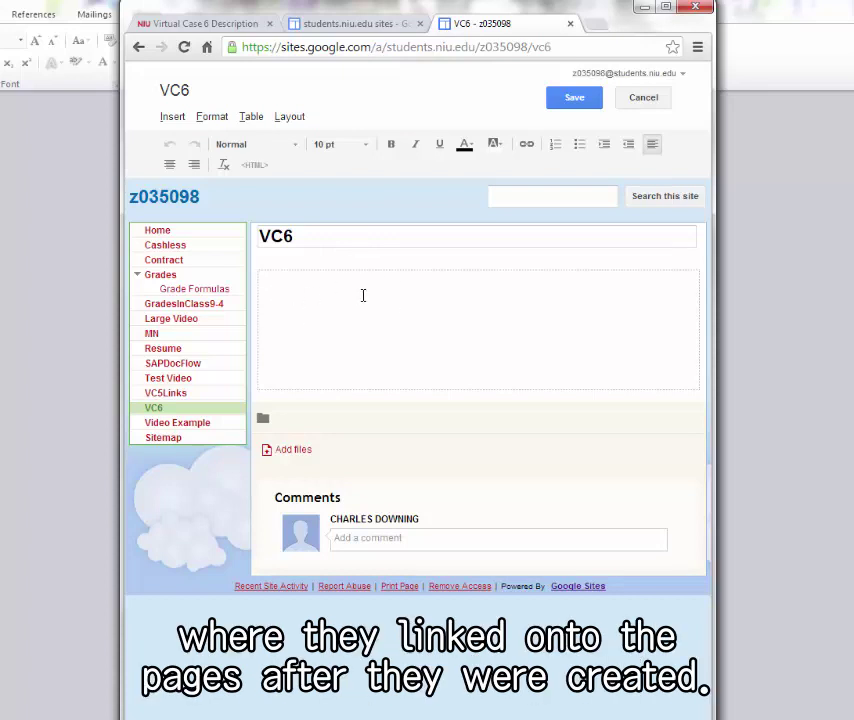
left_click(575, 103)
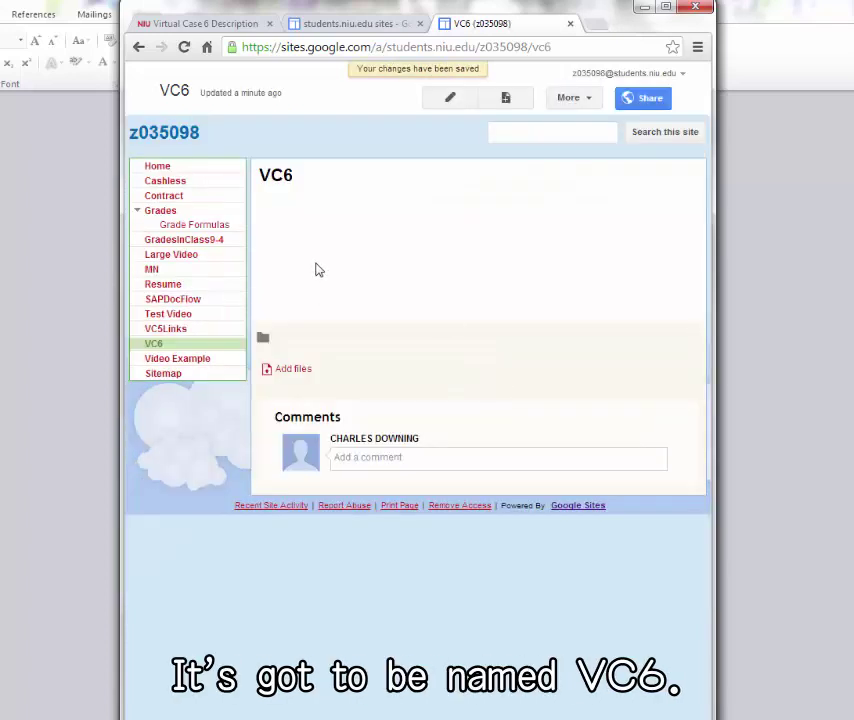
- Create another top-level page named 'More than Me'
left_click(505, 97)
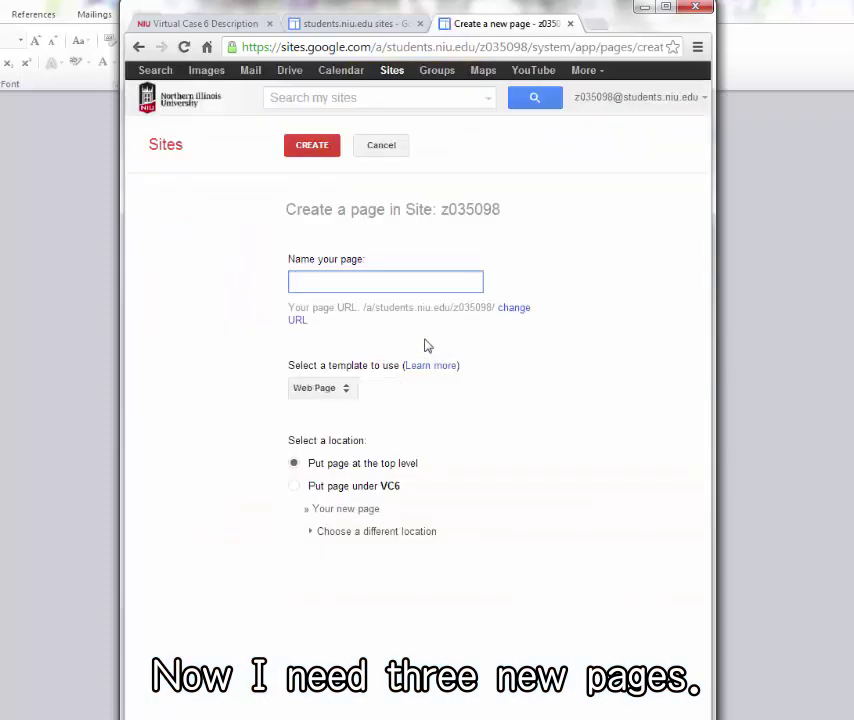
type("More than Me")
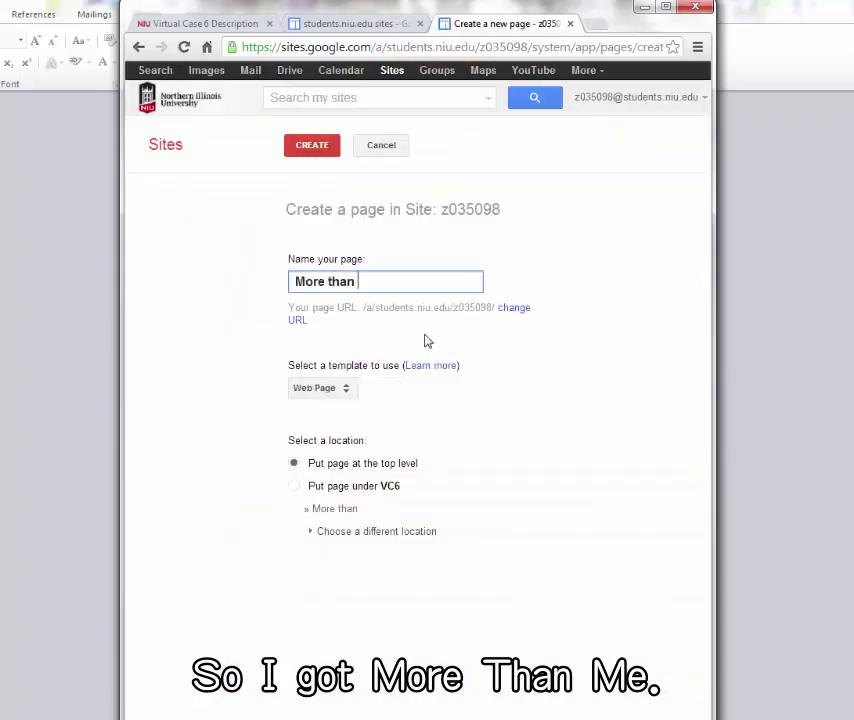
left_click(307, 149)
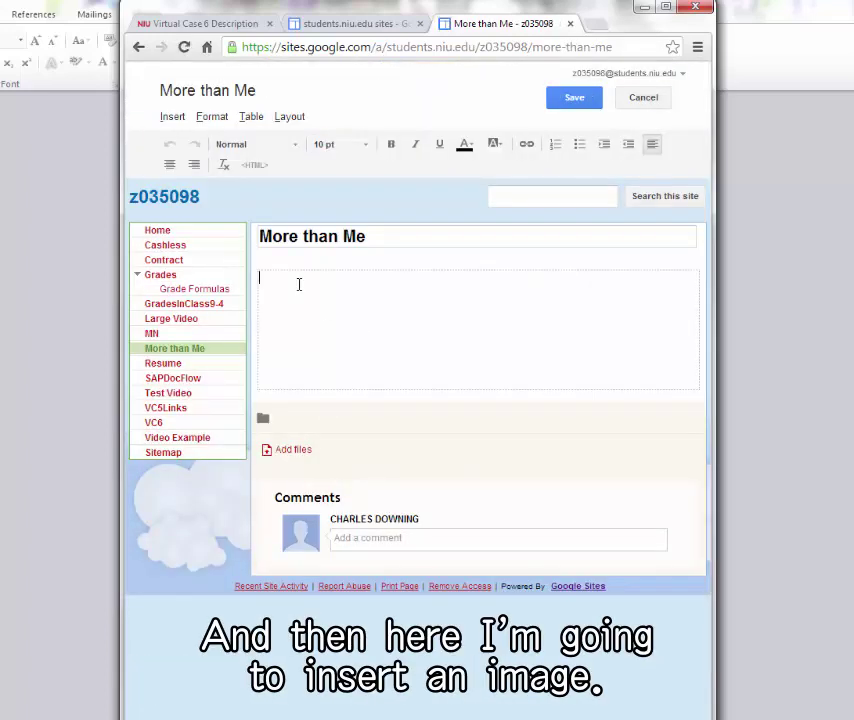
- Upload More than Me.jpg from the OMIS 351 Fall 13 folder onto the More than Me page
left_click(170, 117)
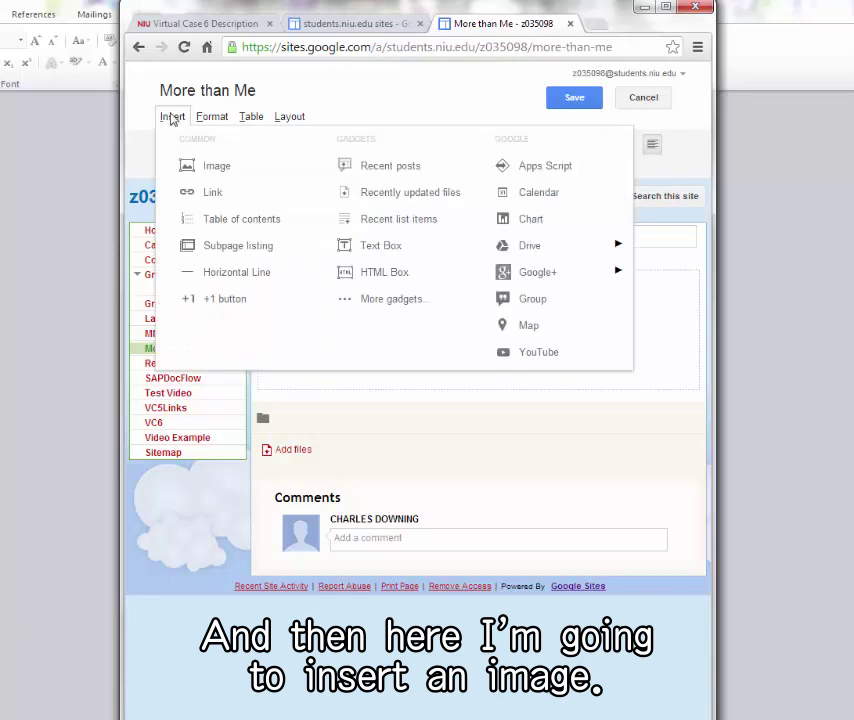
left_click(191, 165)
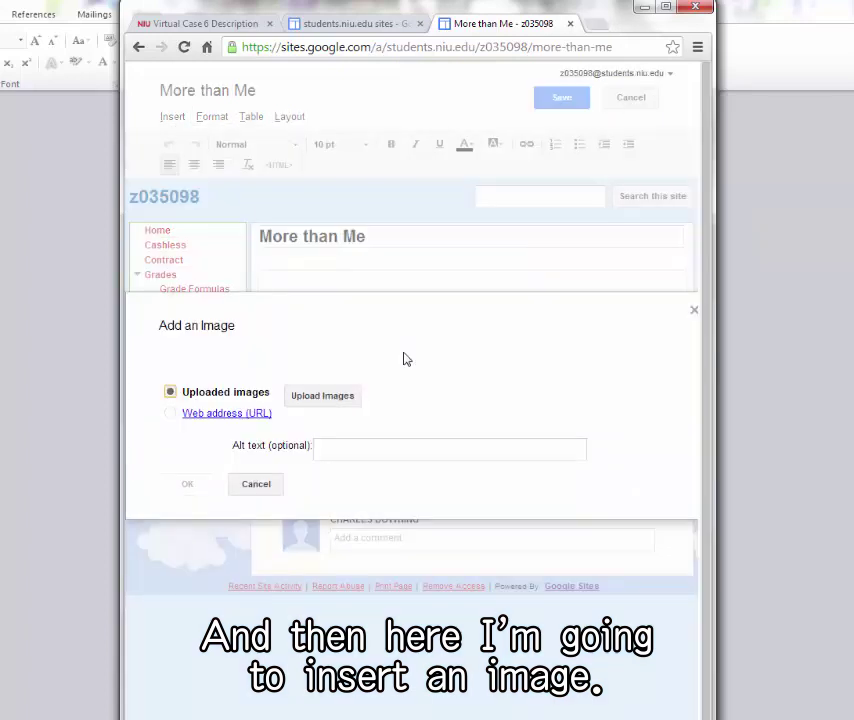
left_click(343, 396)
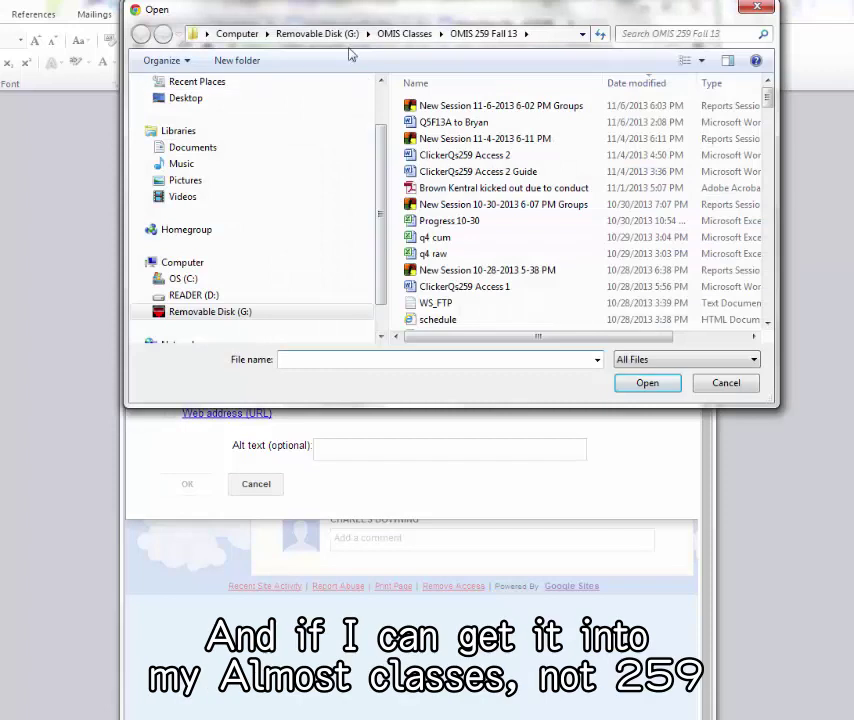
left_click(398, 38)
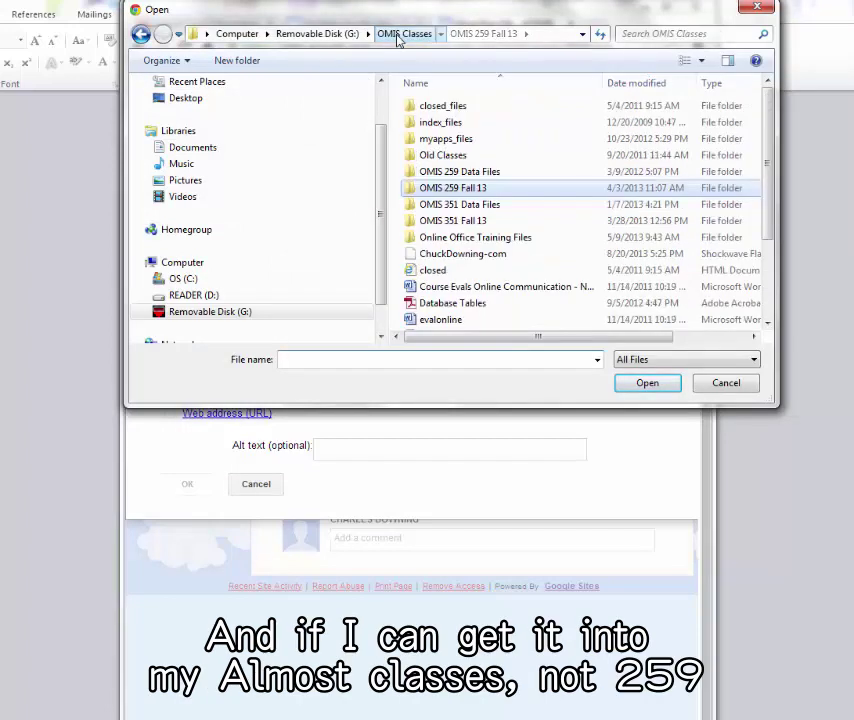
double_click(432, 222)
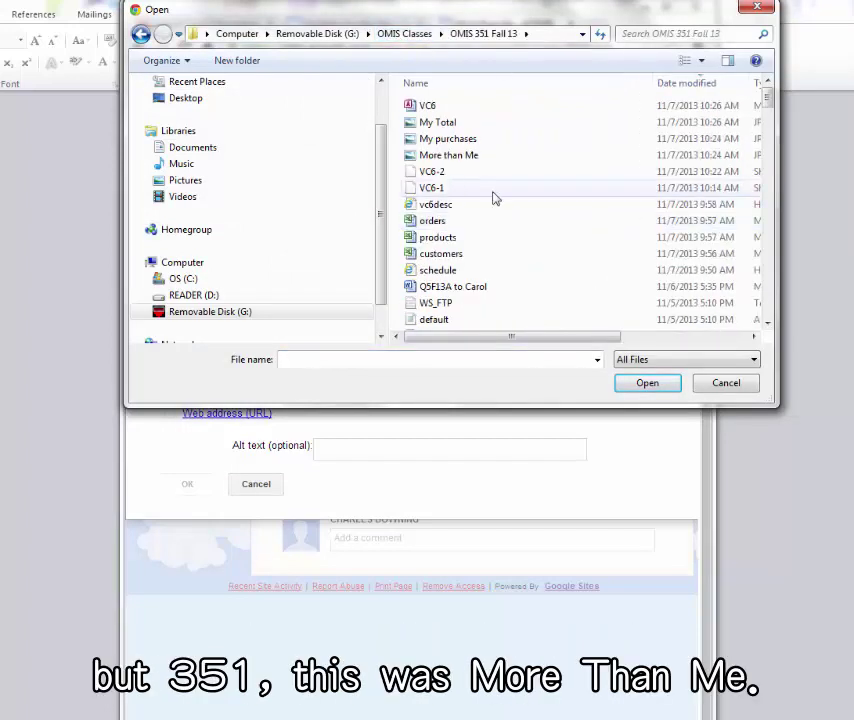
left_click(473, 158)
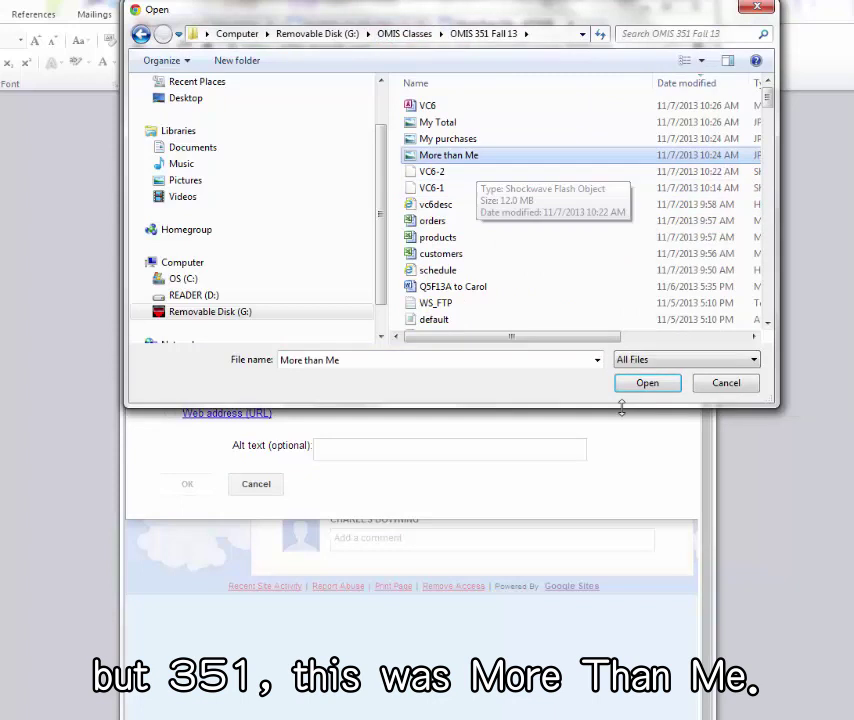
left_click(643, 389)
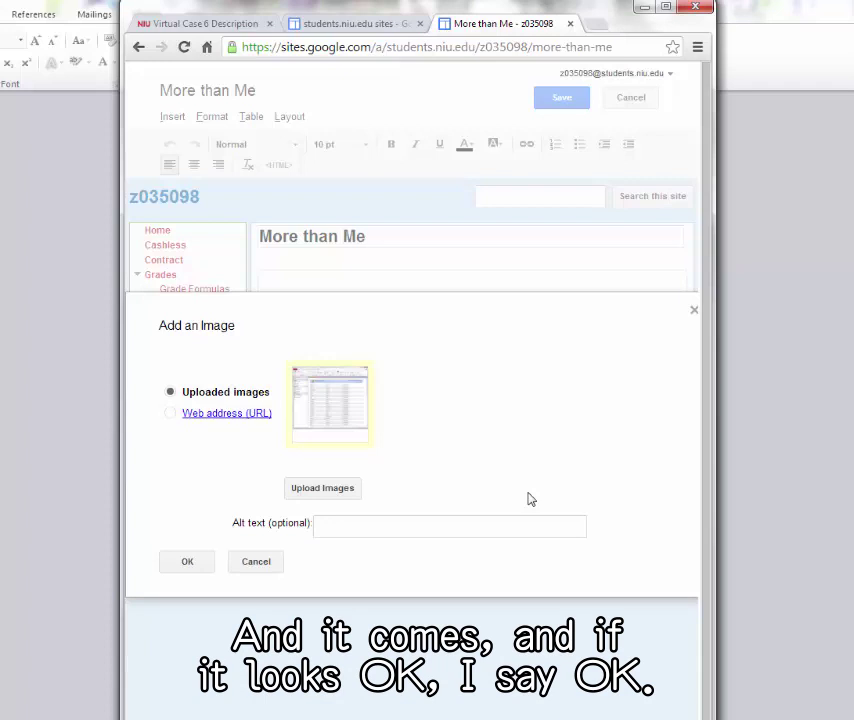
left_click(186, 561)
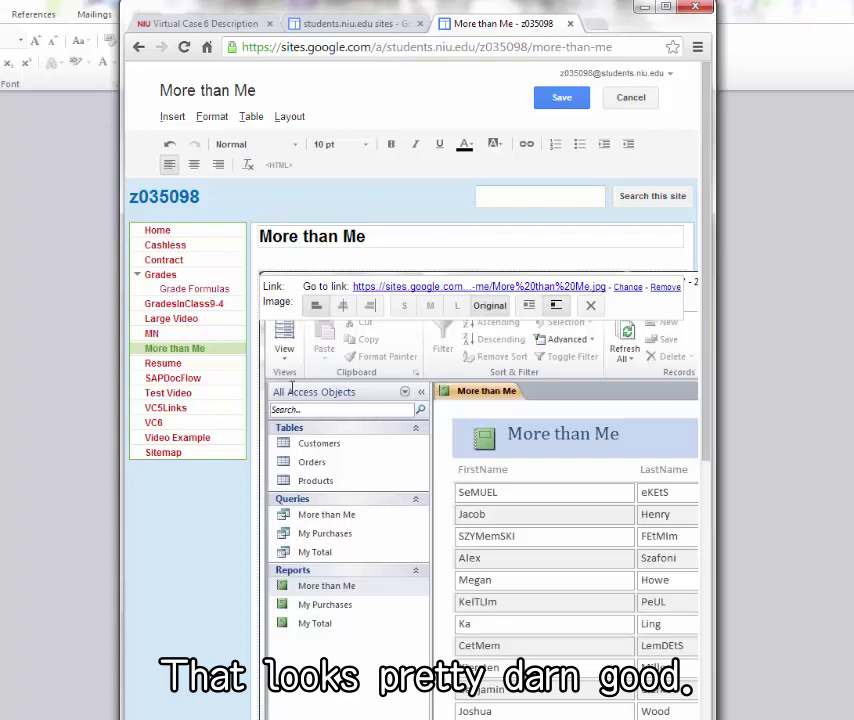
- Save the More than Me page and create a new page named My Total
left_click(562, 97)
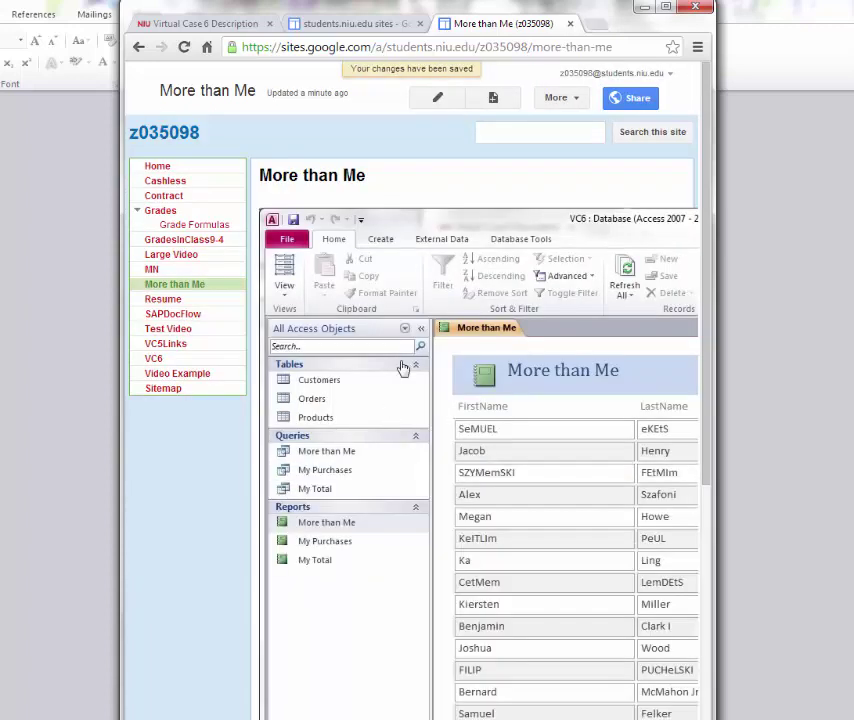
left_click(494, 98)
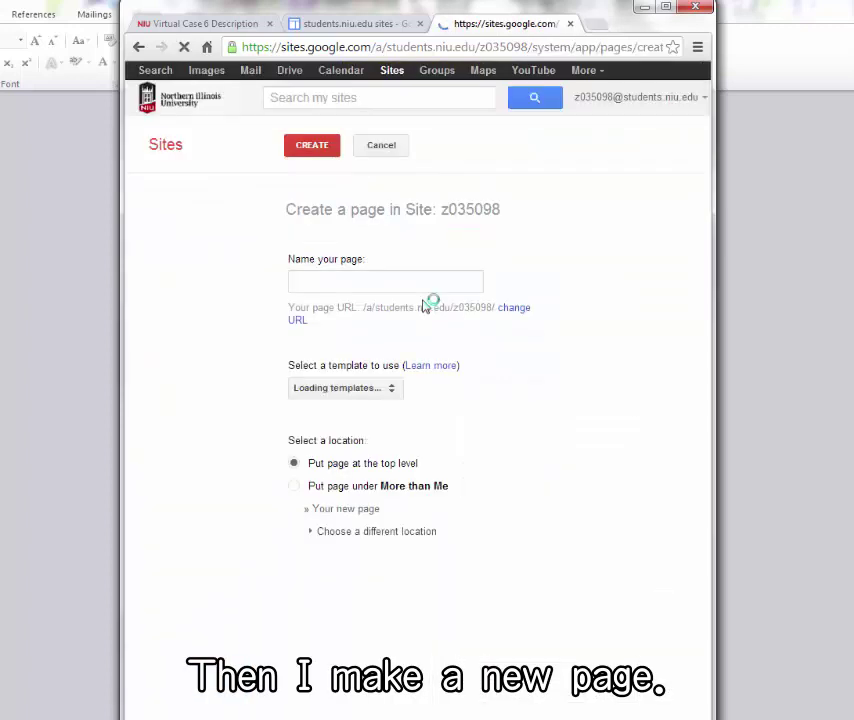
type("My Total")
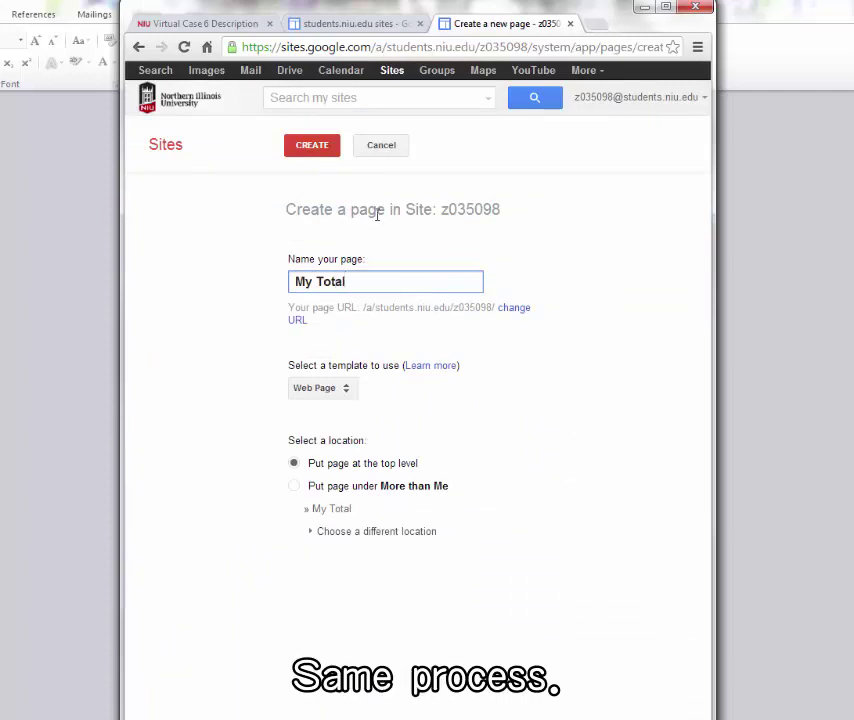
left_click(312, 145)
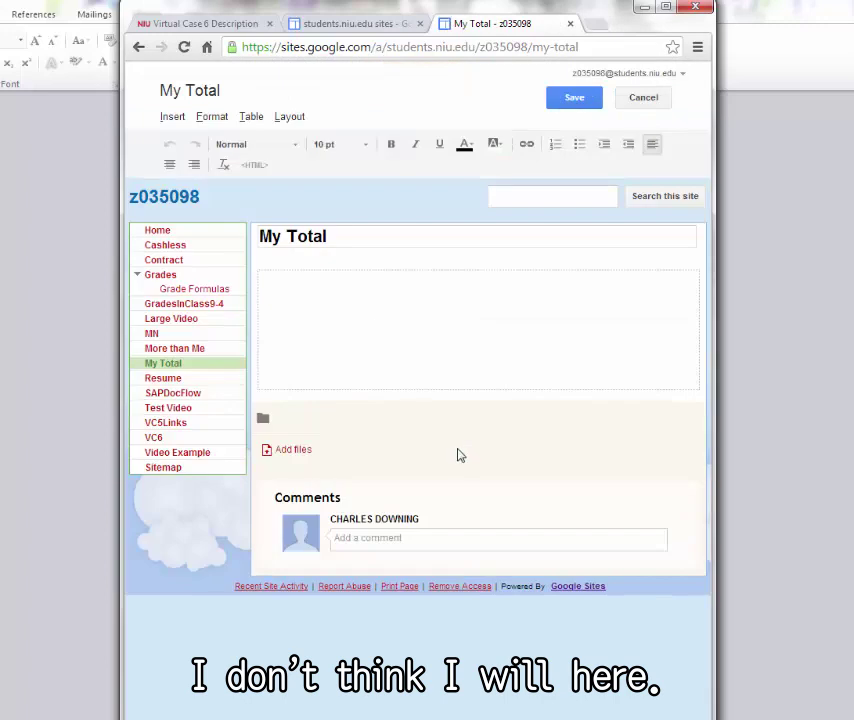
- Upload the My Total.jpg screenshot onto the My Total page and save it
left_click(172, 117)
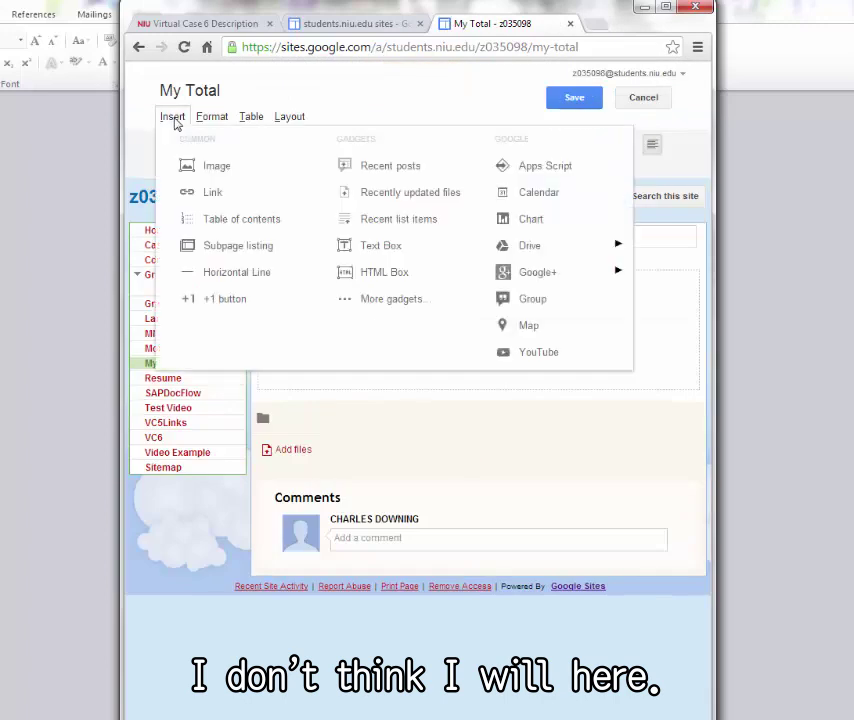
left_click(187, 167)
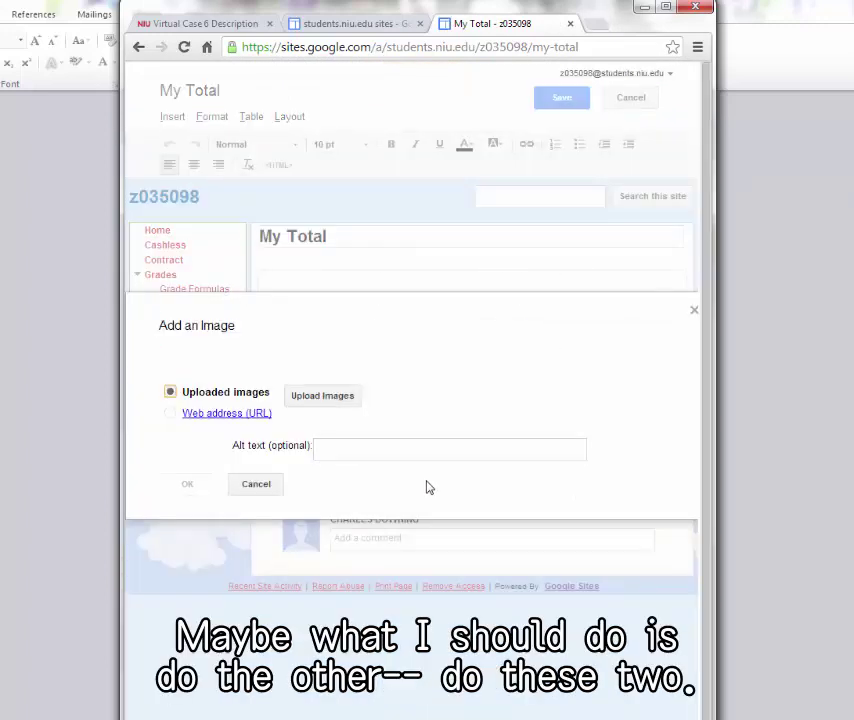
left_click(334, 397)
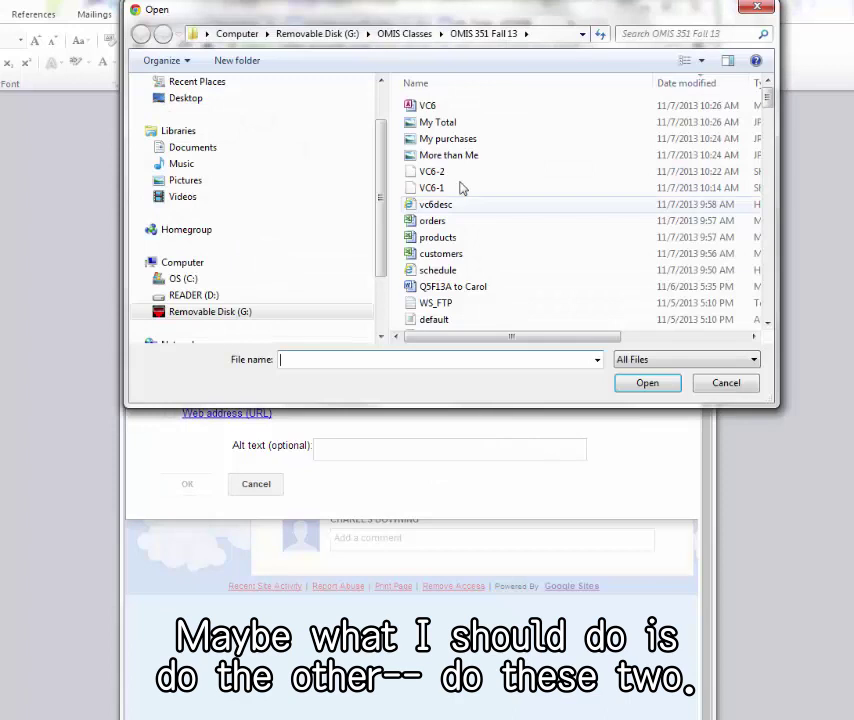
left_click(440, 122)
left_click(647, 384)
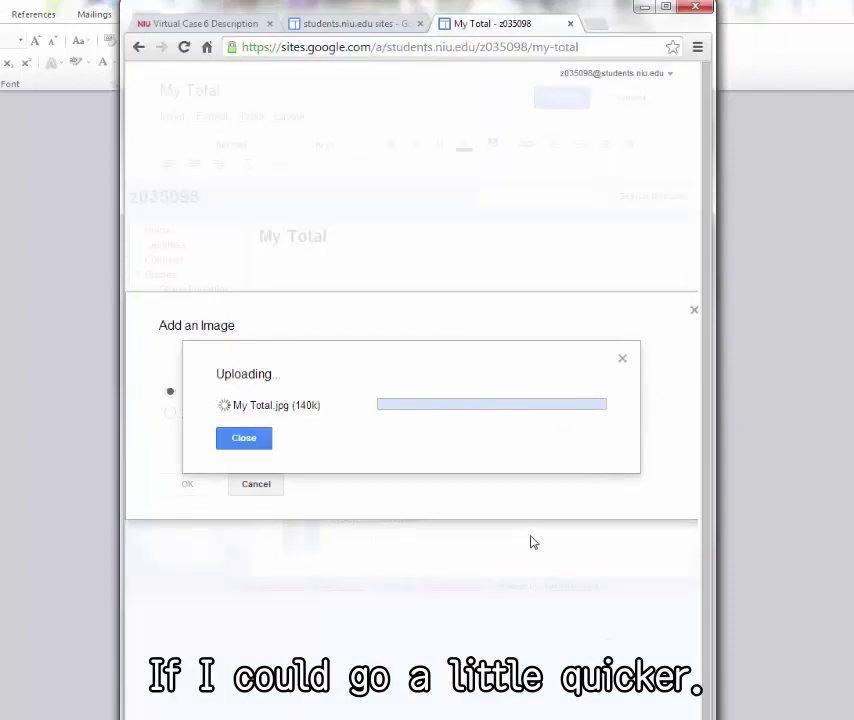
left_click(196, 564)
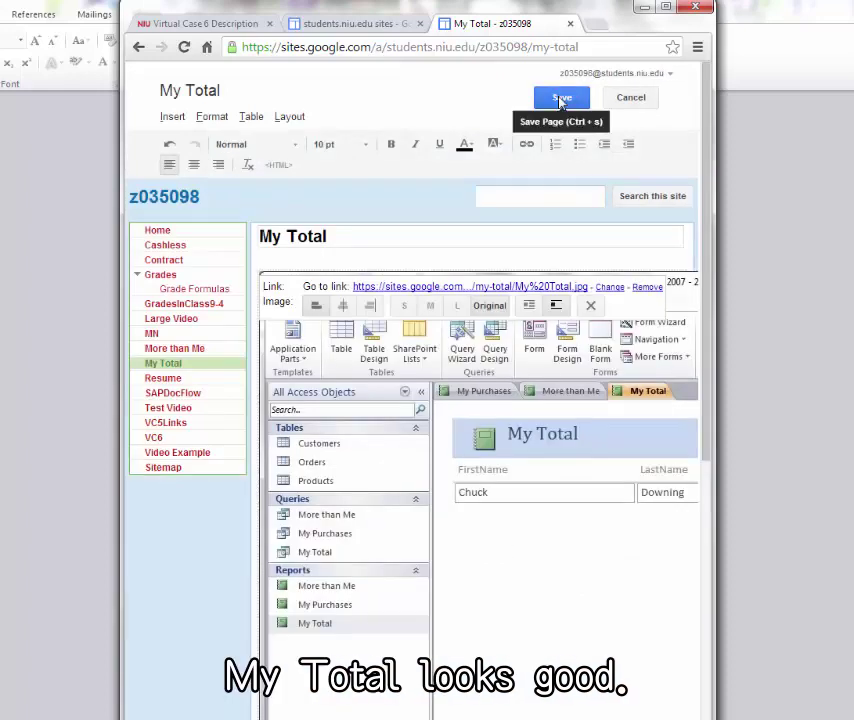
left_click(560, 100)
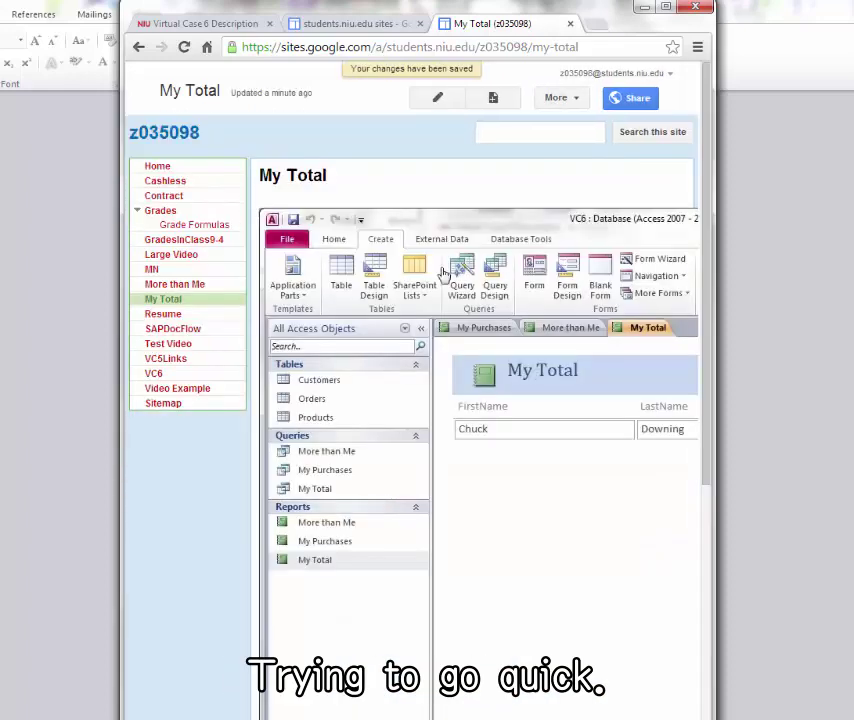
- Create a new top-level page named 'My Purchases'
left_click(497, 110)
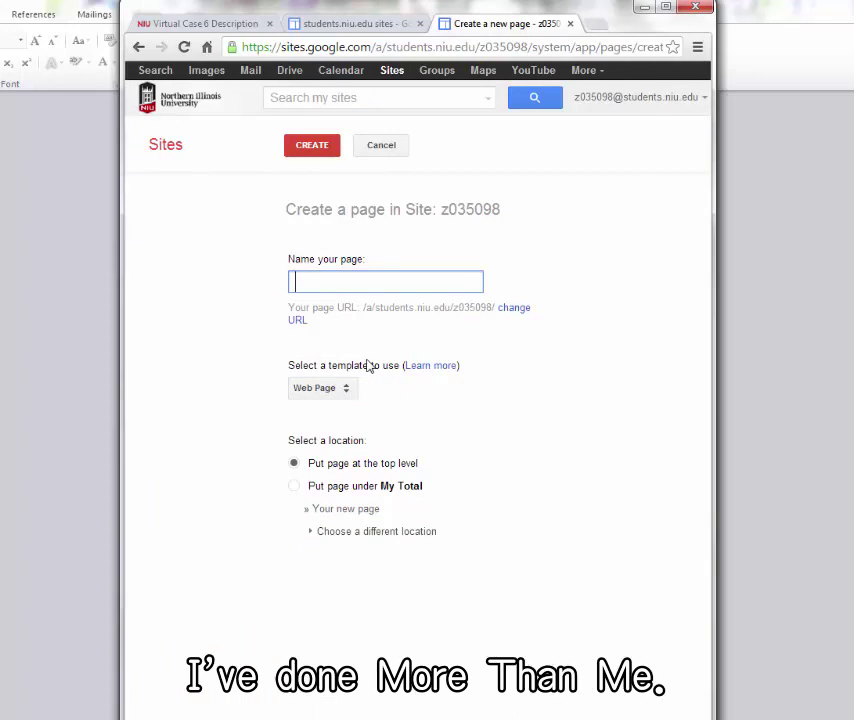
type("My ")
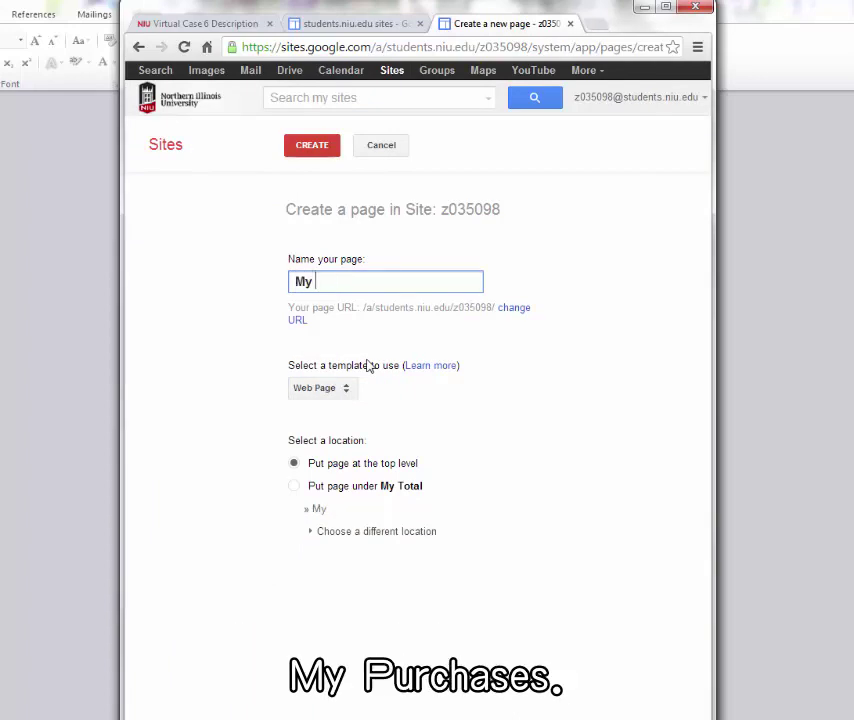
type("Purchases")
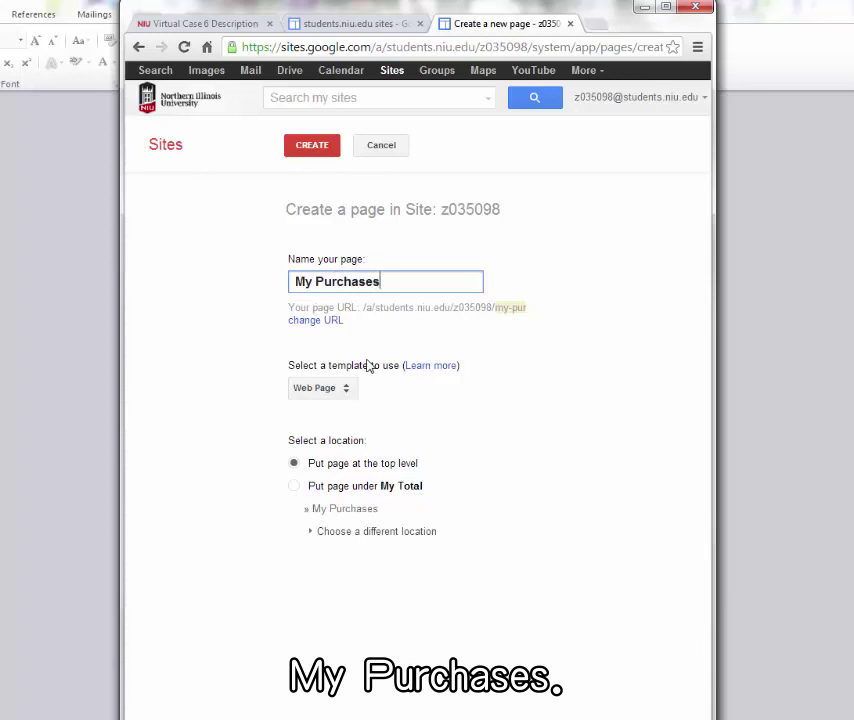
left_click(312, 146)
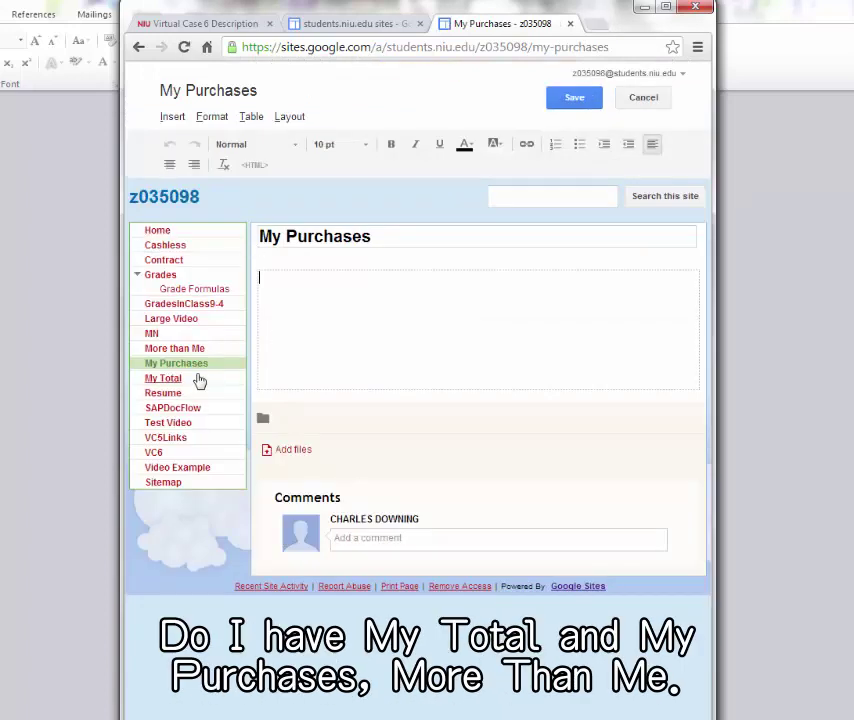
- Upload the 'My purchases' Access report screenshot onto the page and save it
left_click(174, 117)
left_click(195, 170)
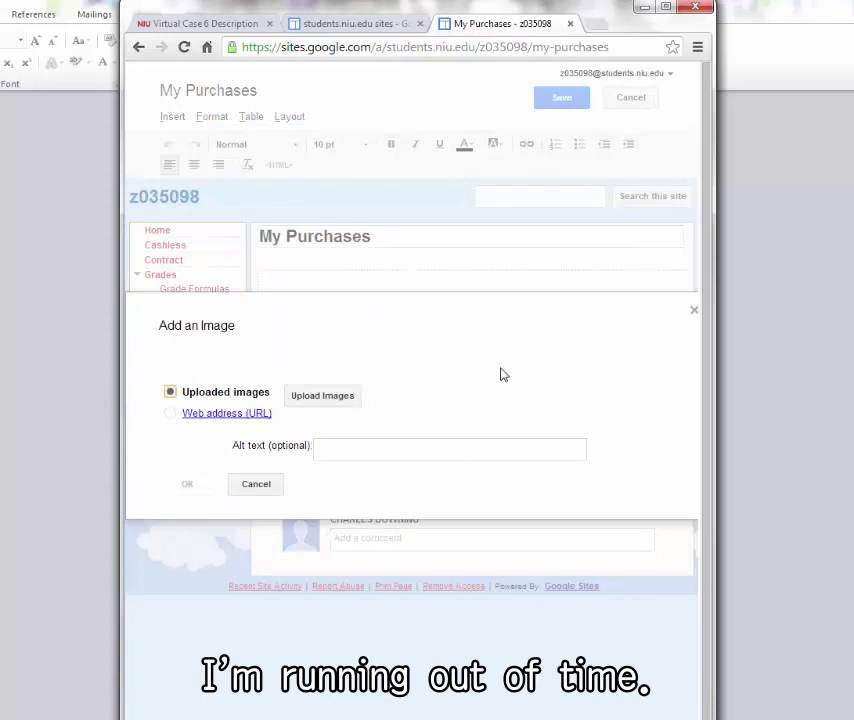
left_click(322, 396)
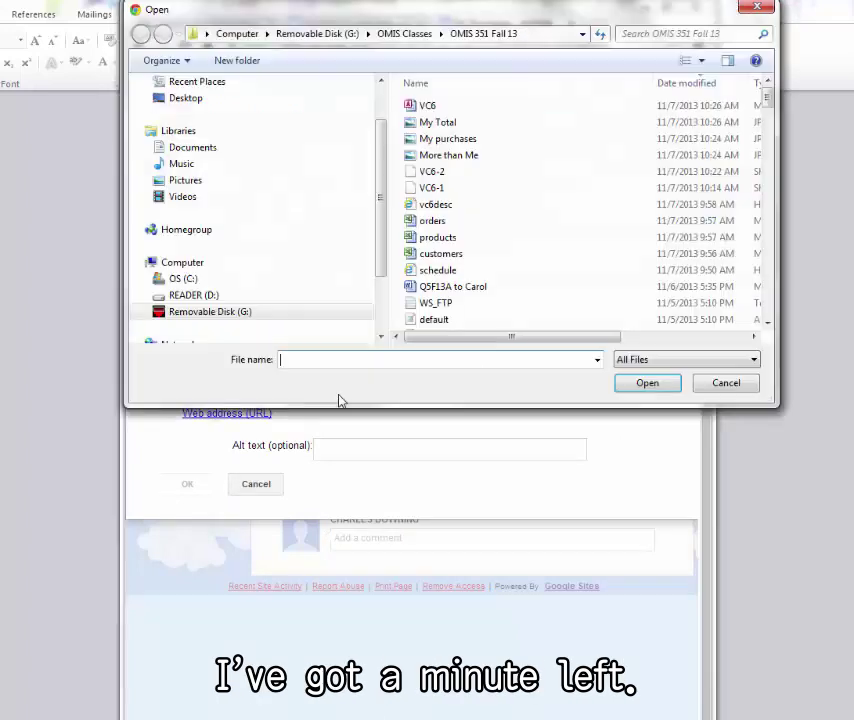
left_click(460, 142)
left_click(641, 387)
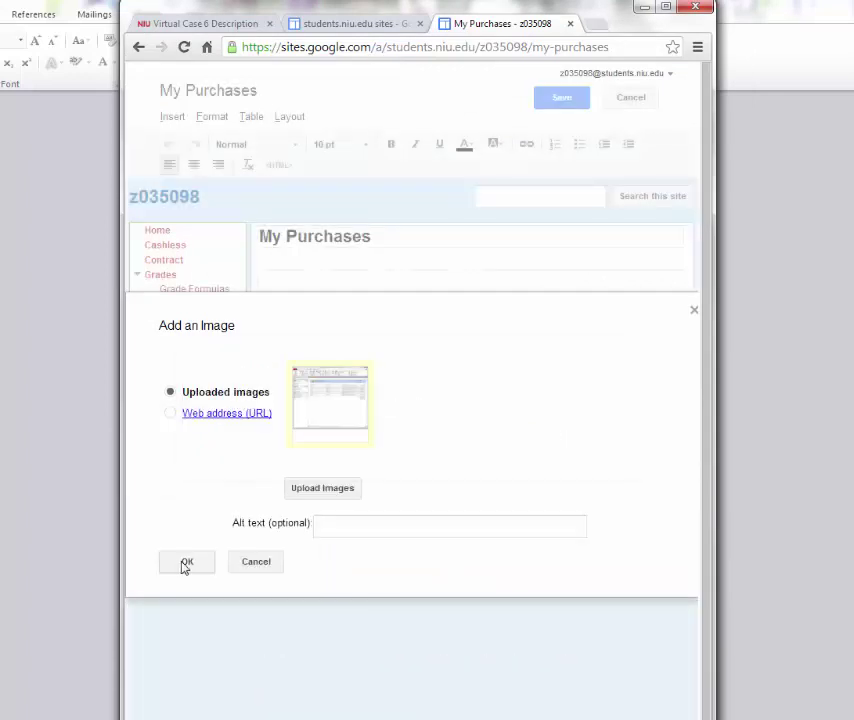
left_click(186, 562)
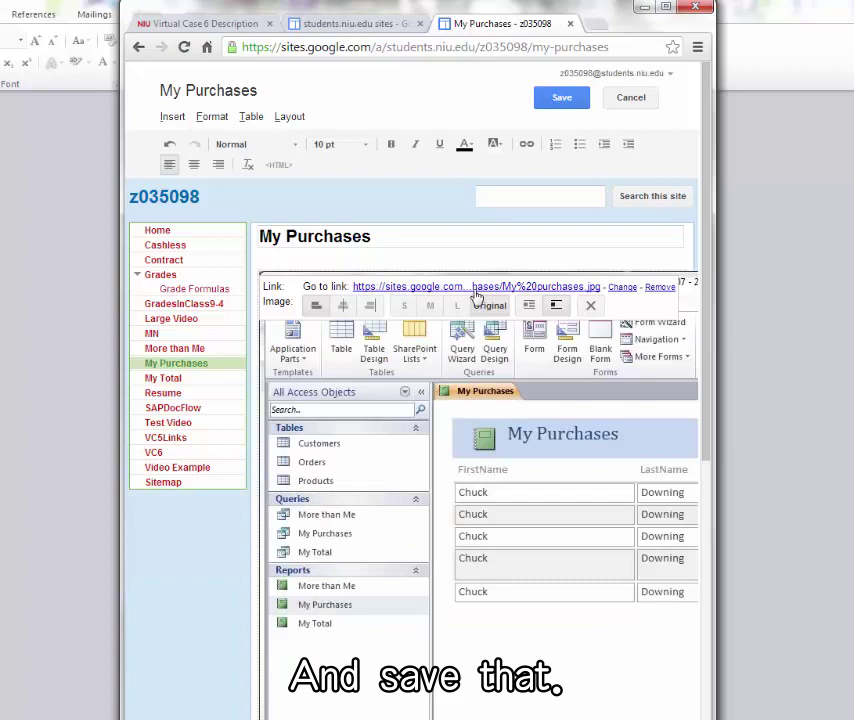
left_click(552, 101)
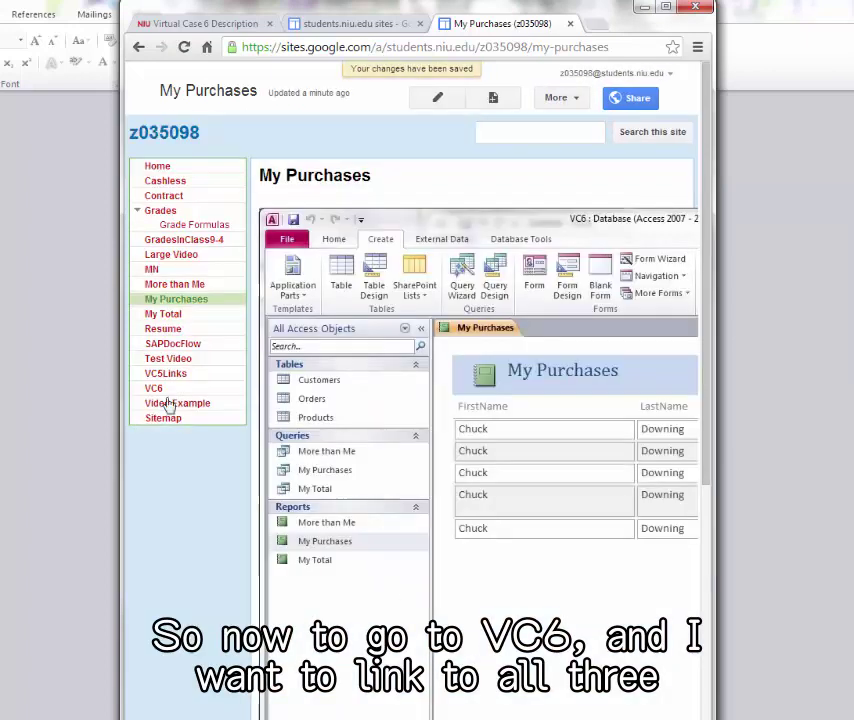
- Edit the VC6 page and start a link targeting the My Purchases page from the site map
left_click(155, 389)
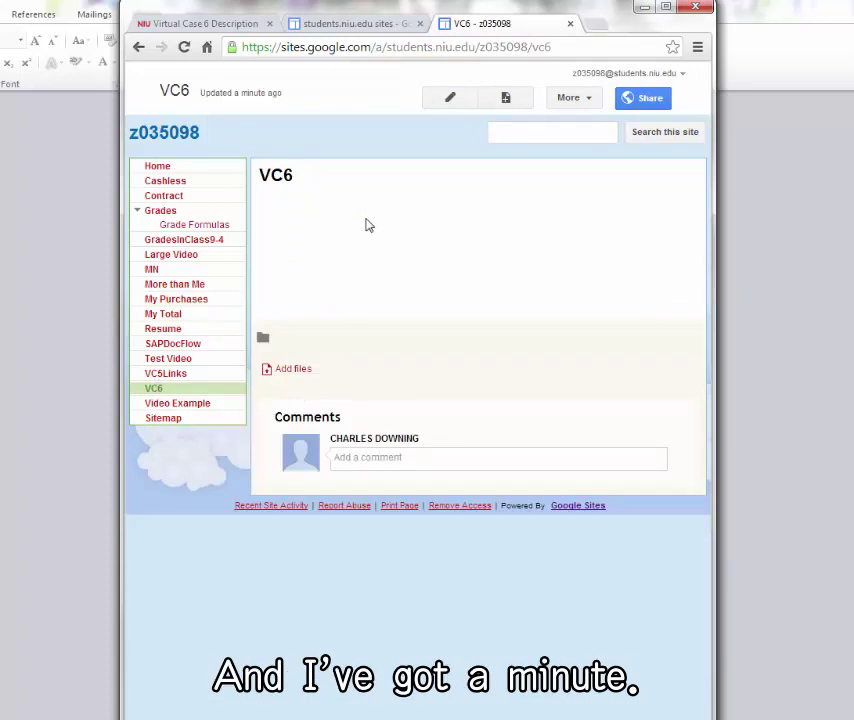
left_click(450, 98)
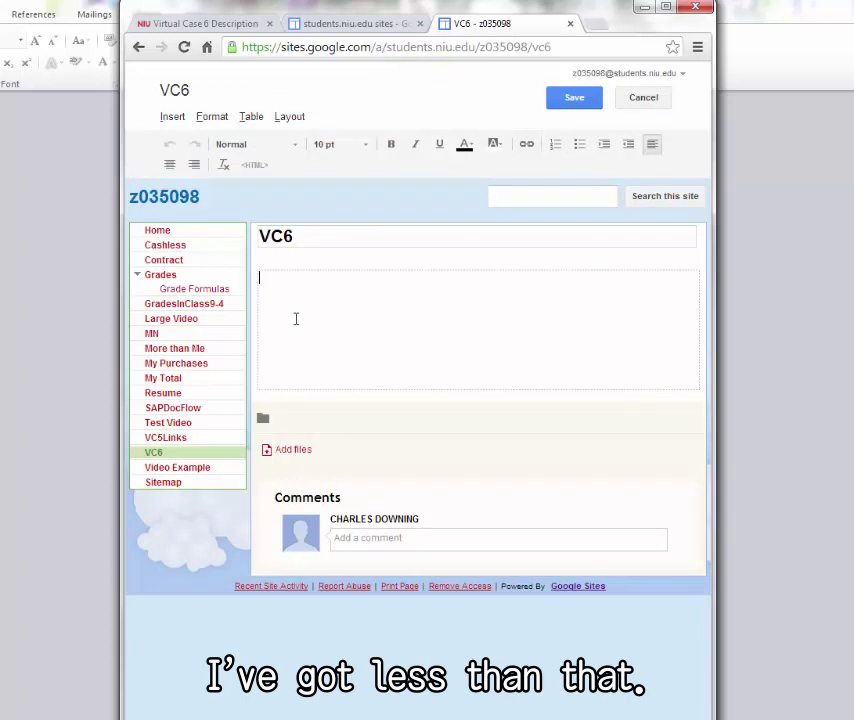
left_click(173, 116)
left_click(192, 192)
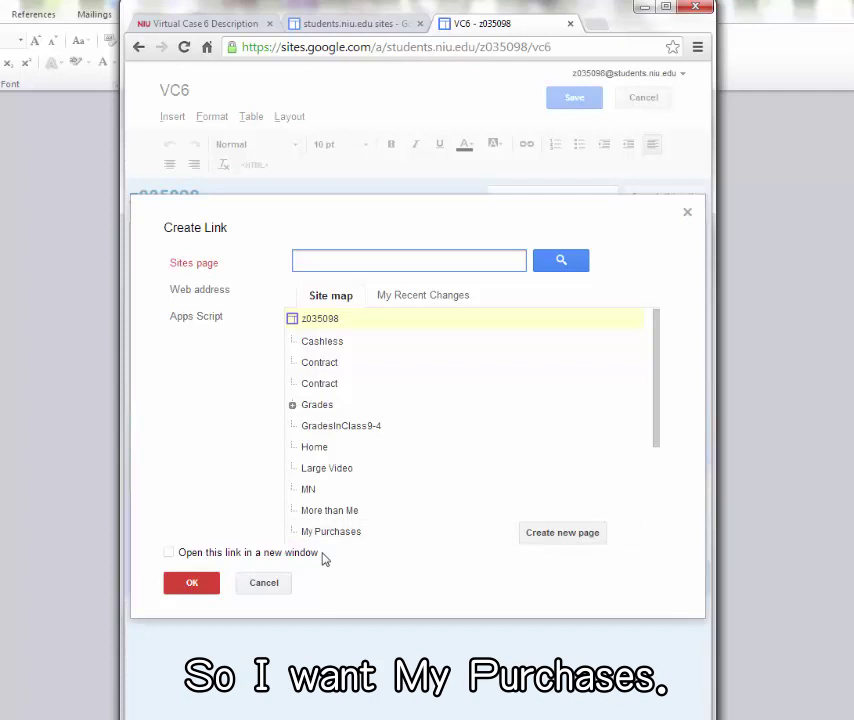
double_click(340, 536)
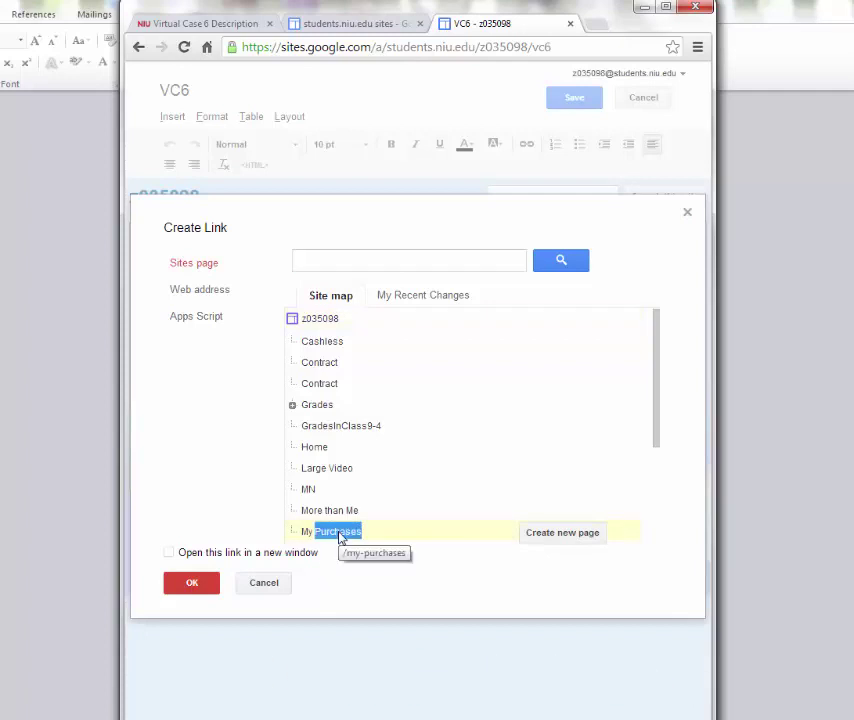